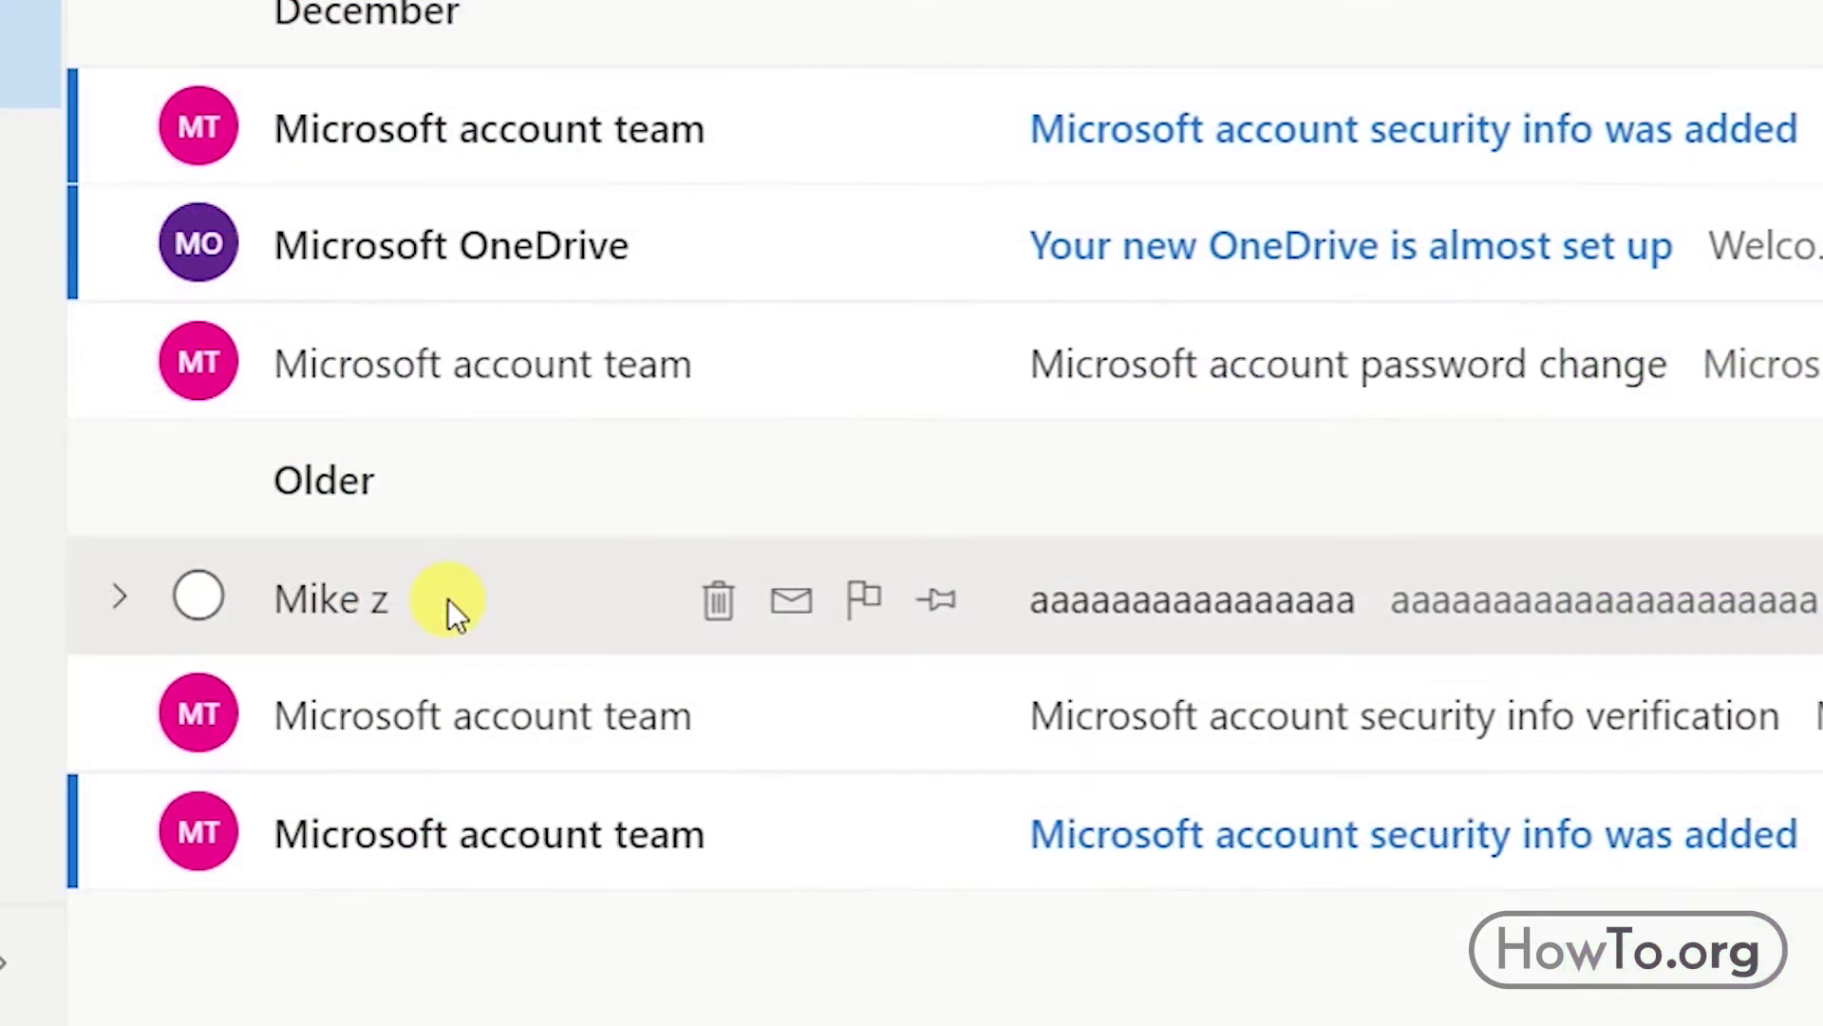
right_click(619, 595)
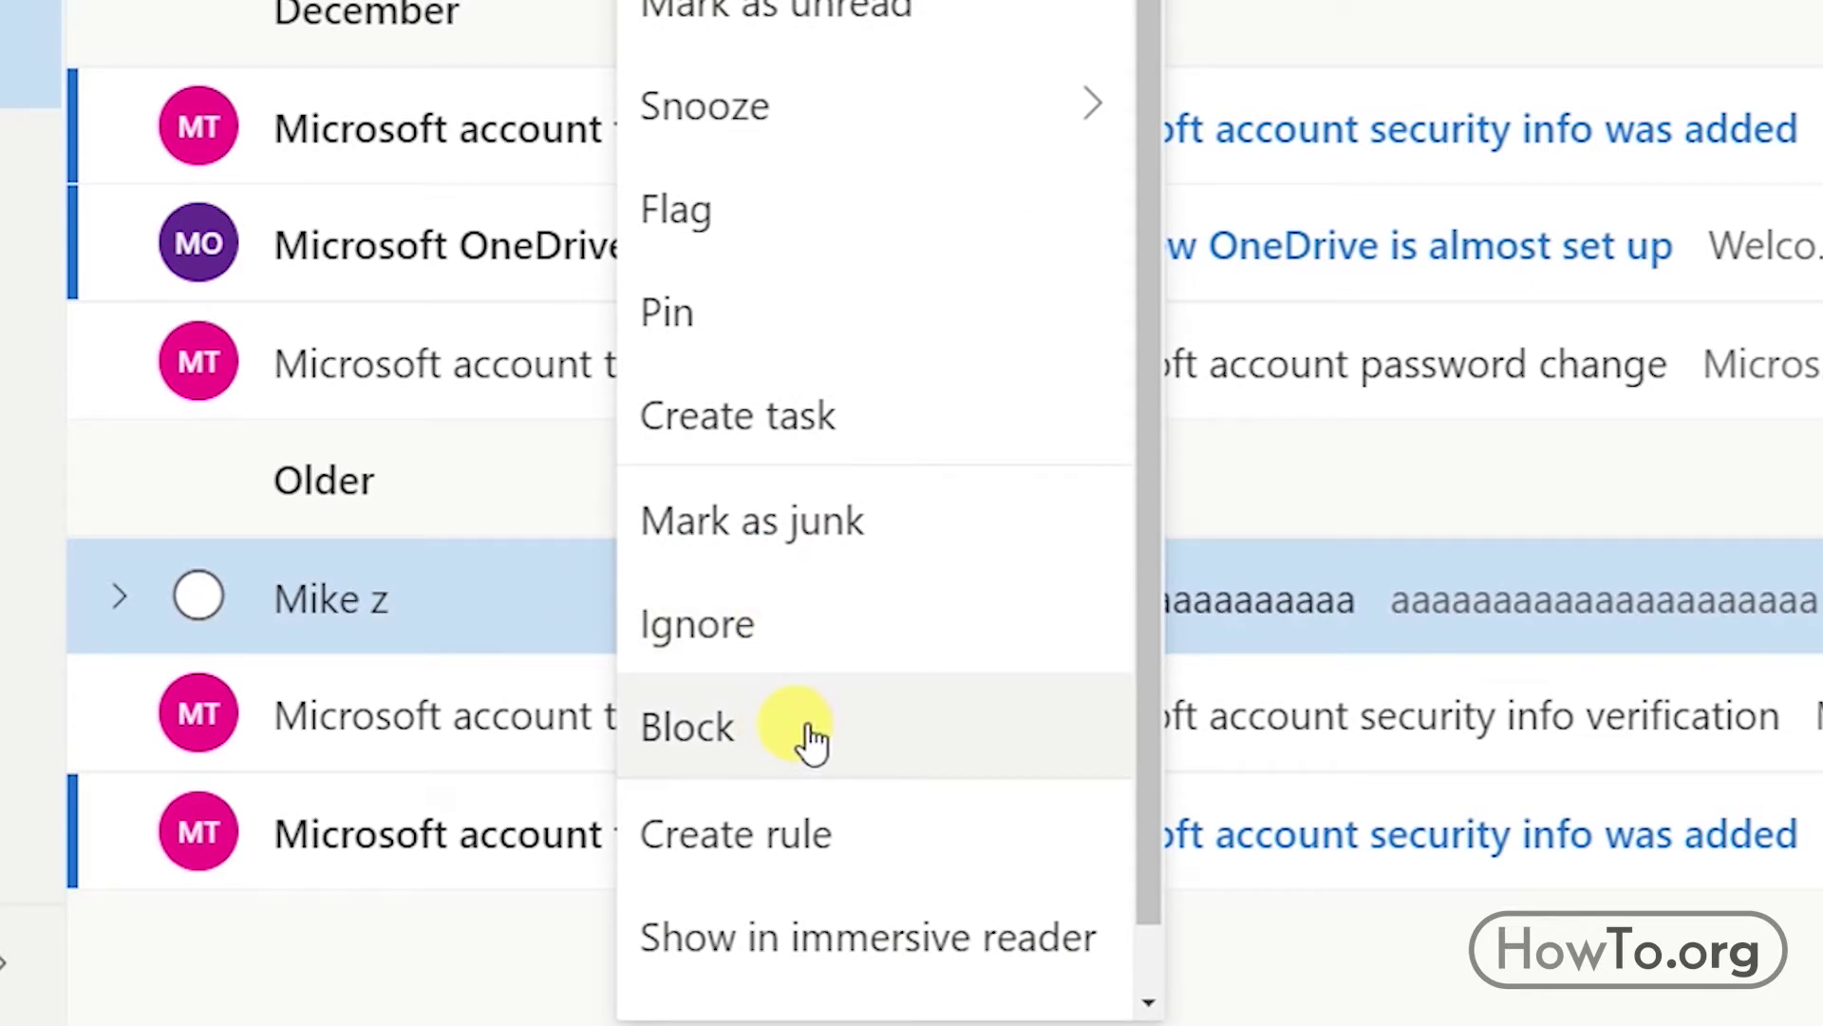
left_click(525, 612)
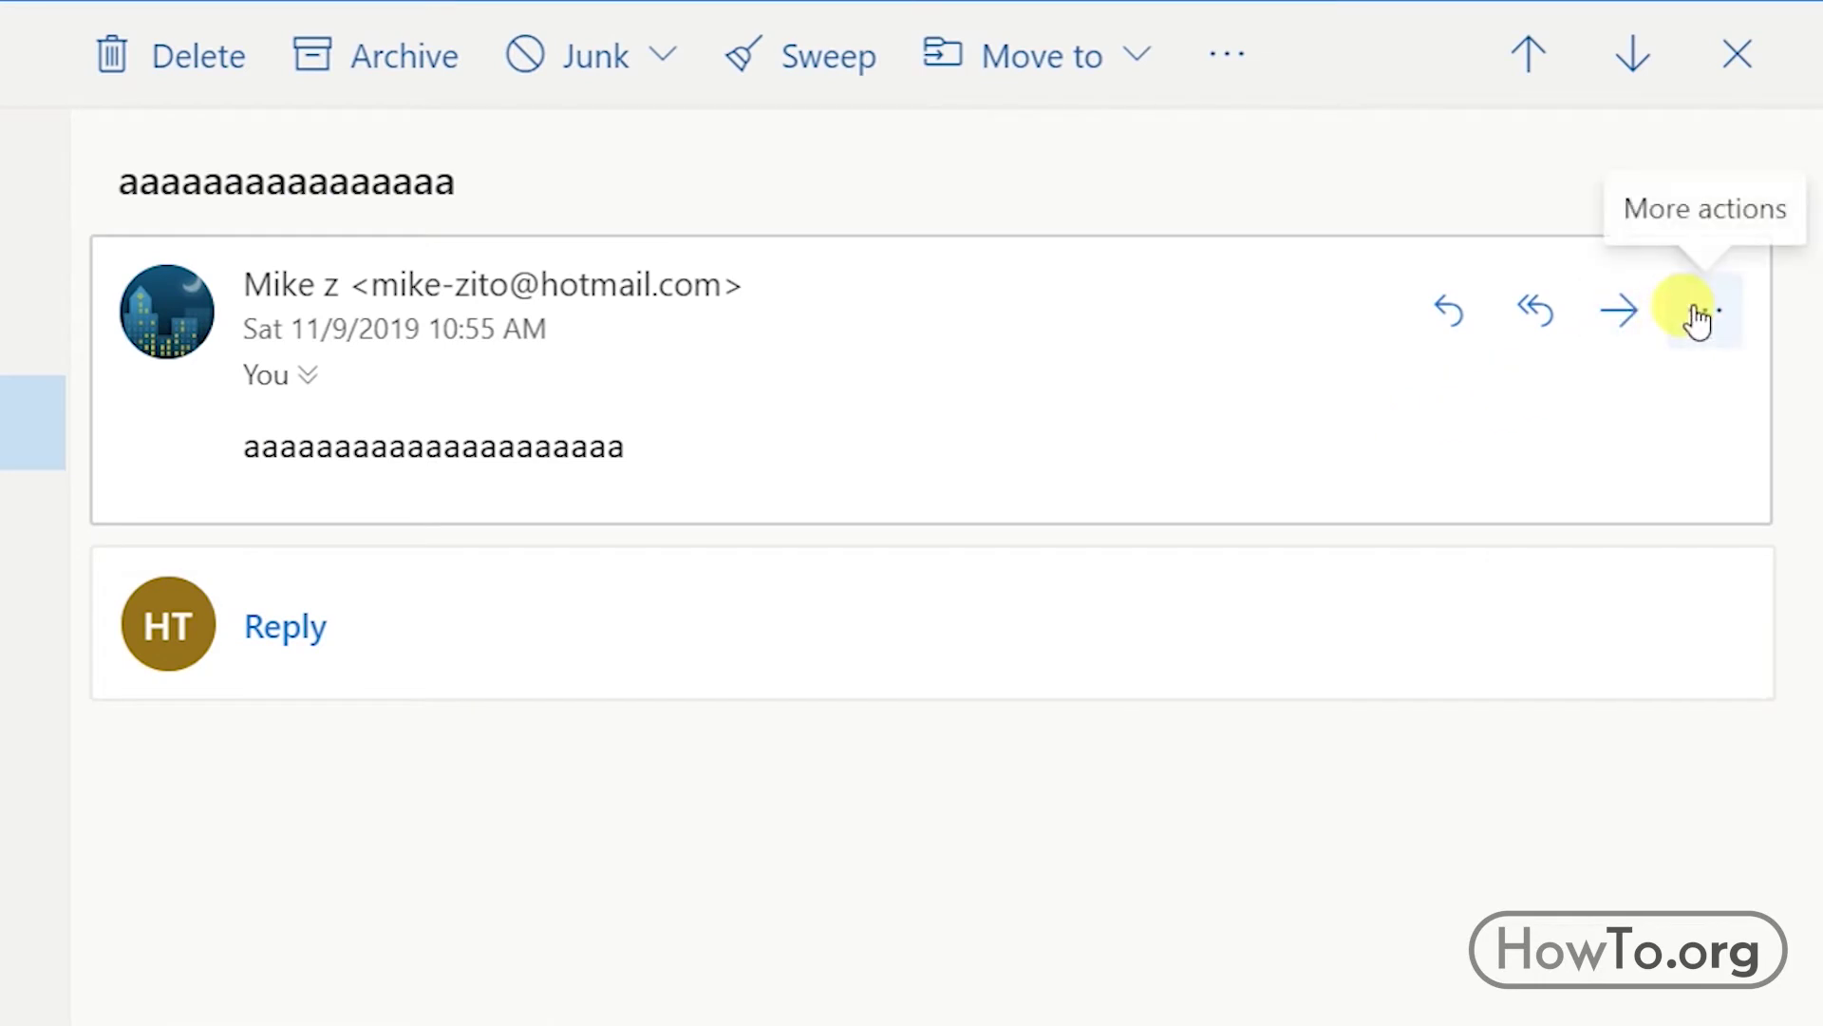
left_click(1695, 318)
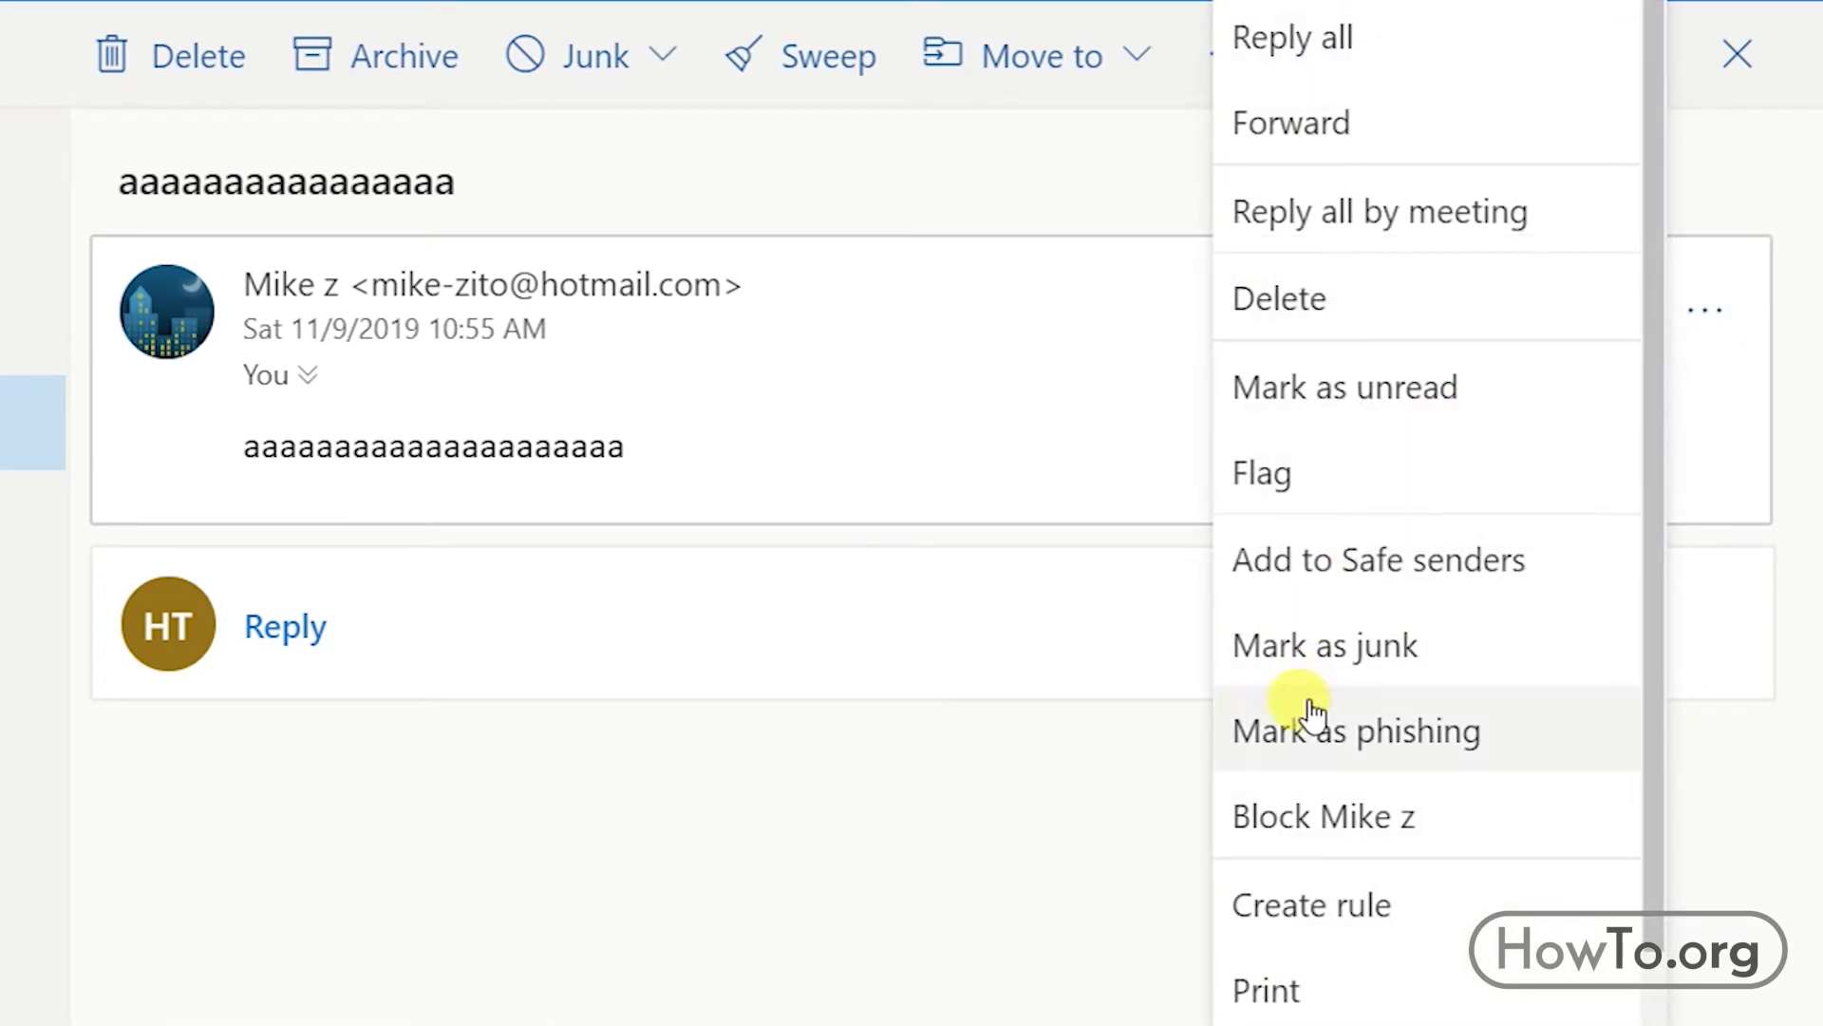
left_click(1316, 819)
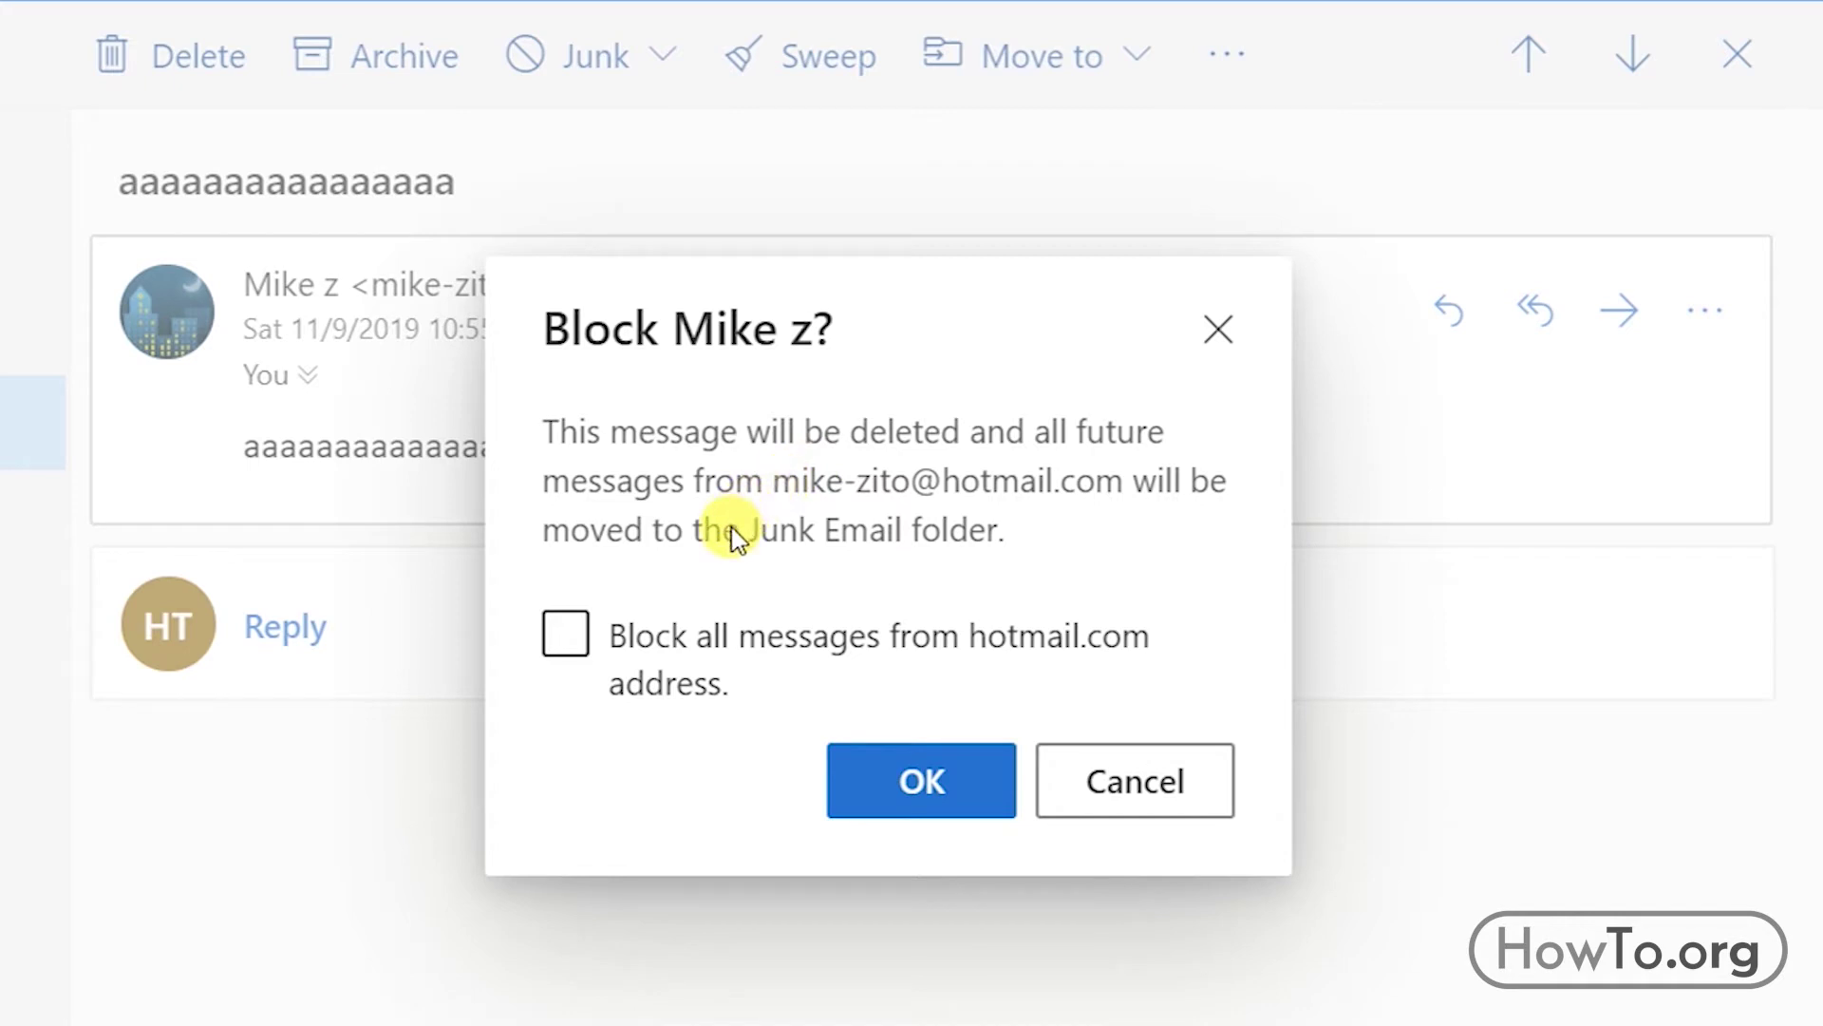
left_click(643, 639)
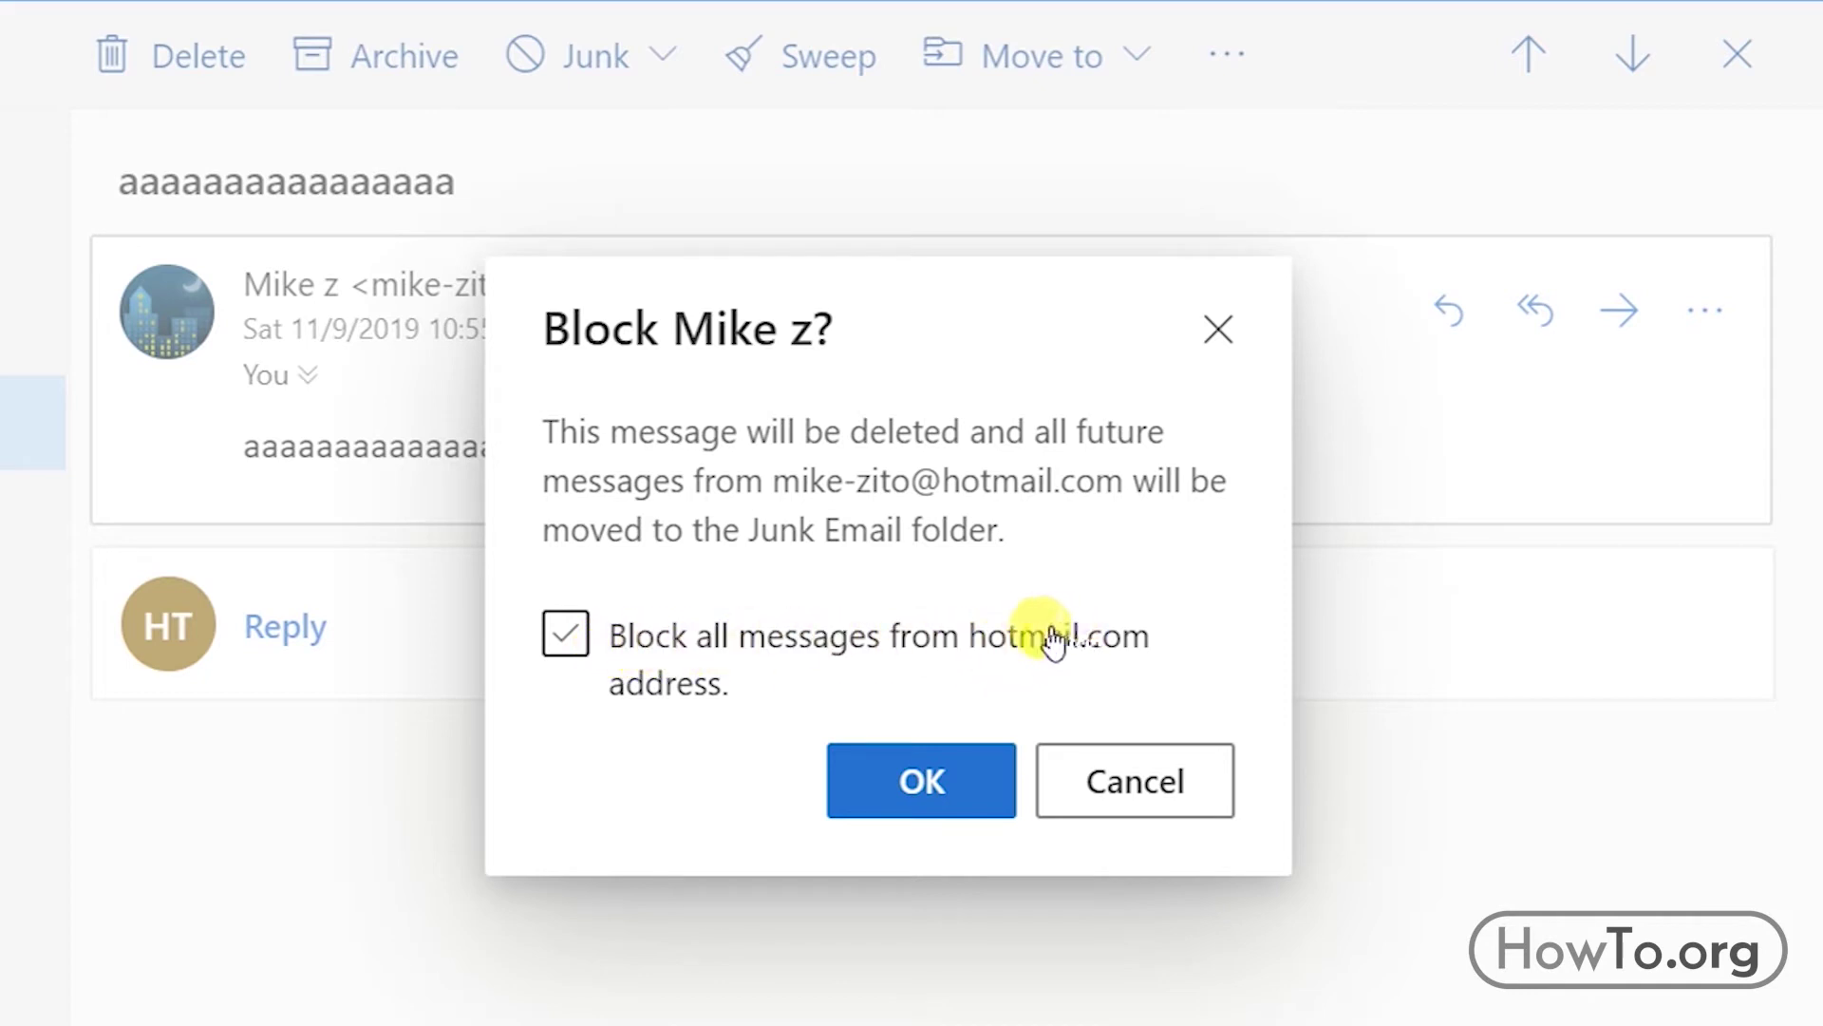
left_click(904, 638)
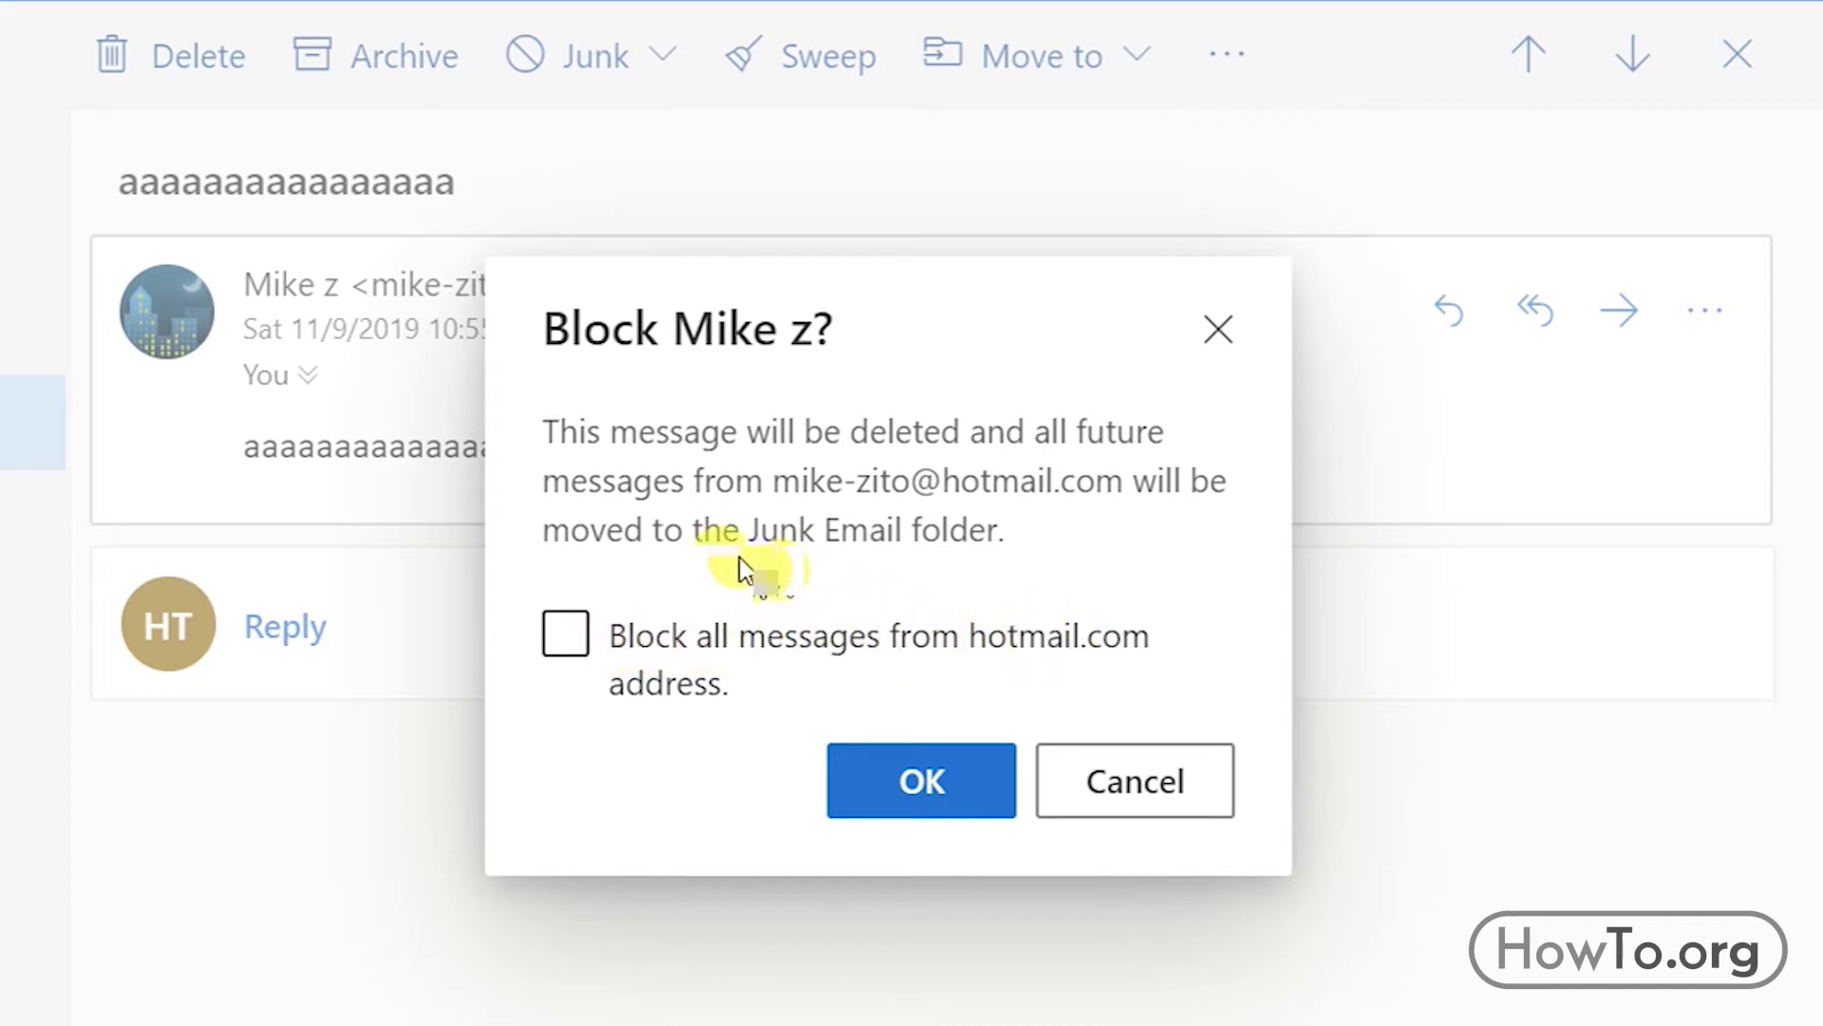
left_click(927, 785)
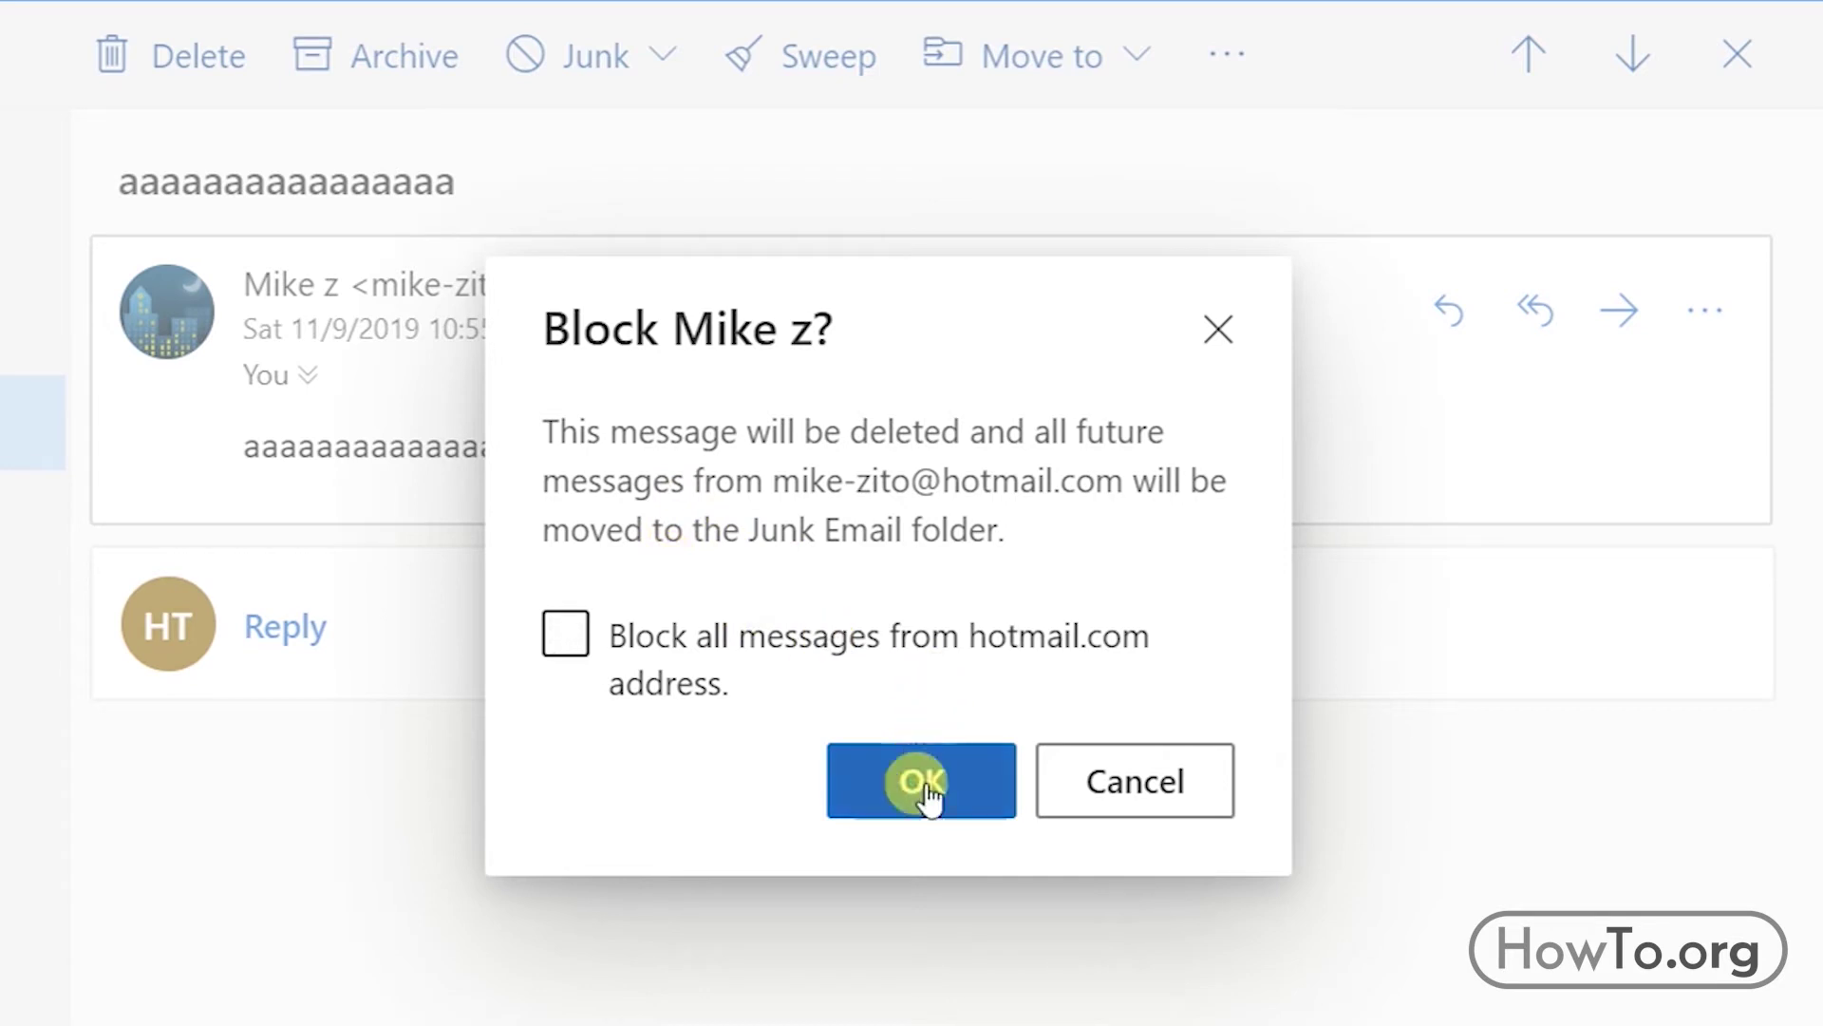
left_click(978, 799)
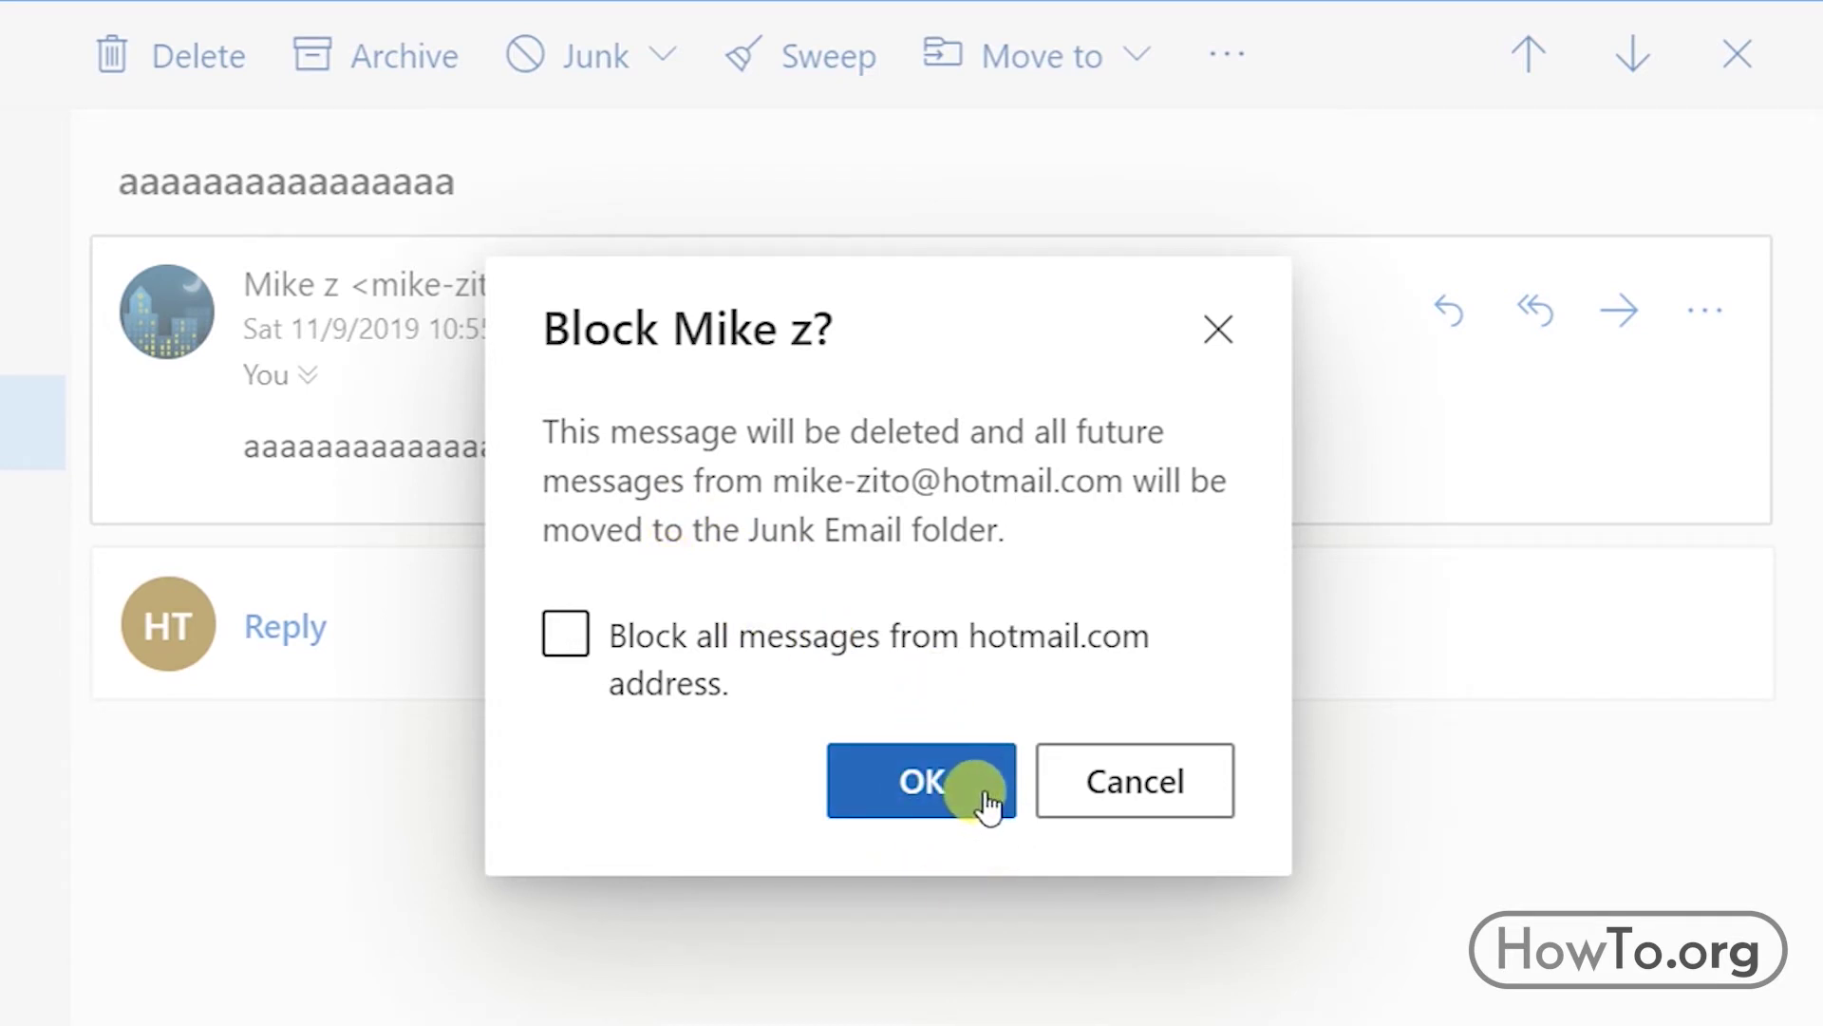
left_click(988, 803)
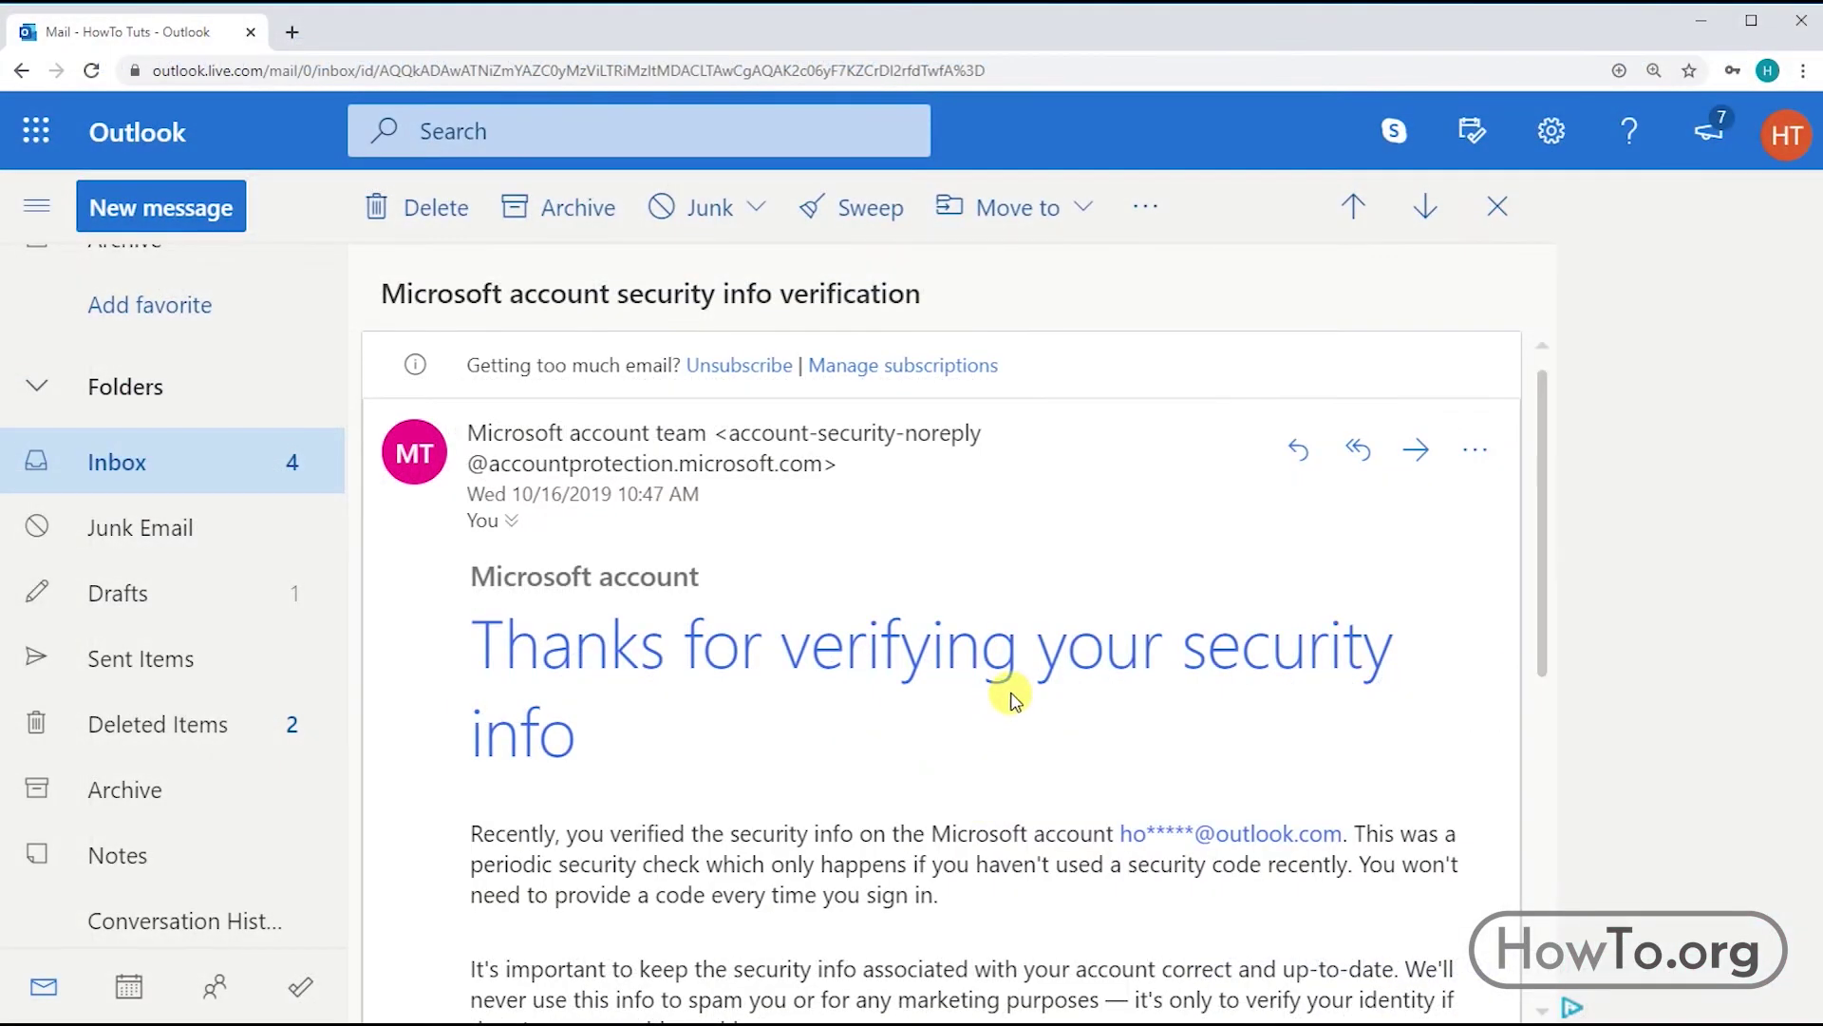
- Go back to the Inbox and open 'View all Outlook settings' from the gear menu
left_click(289, 471)
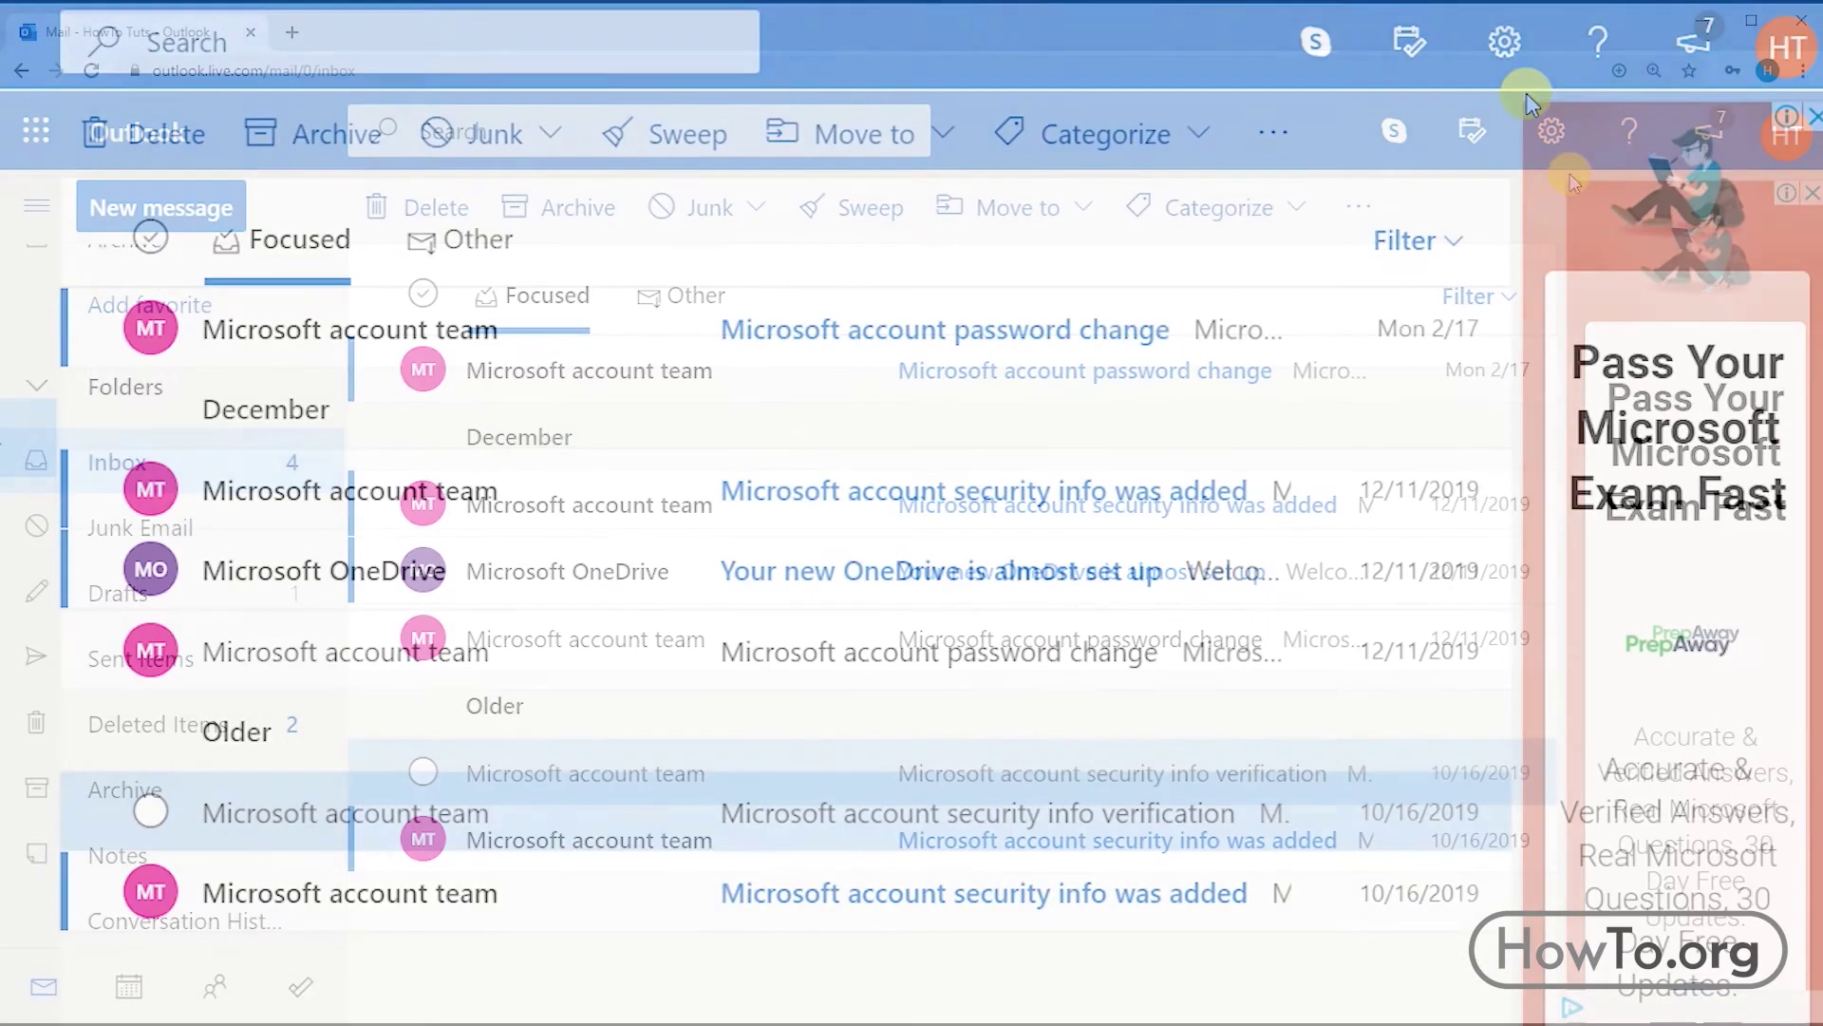
left_click(1506, 59)
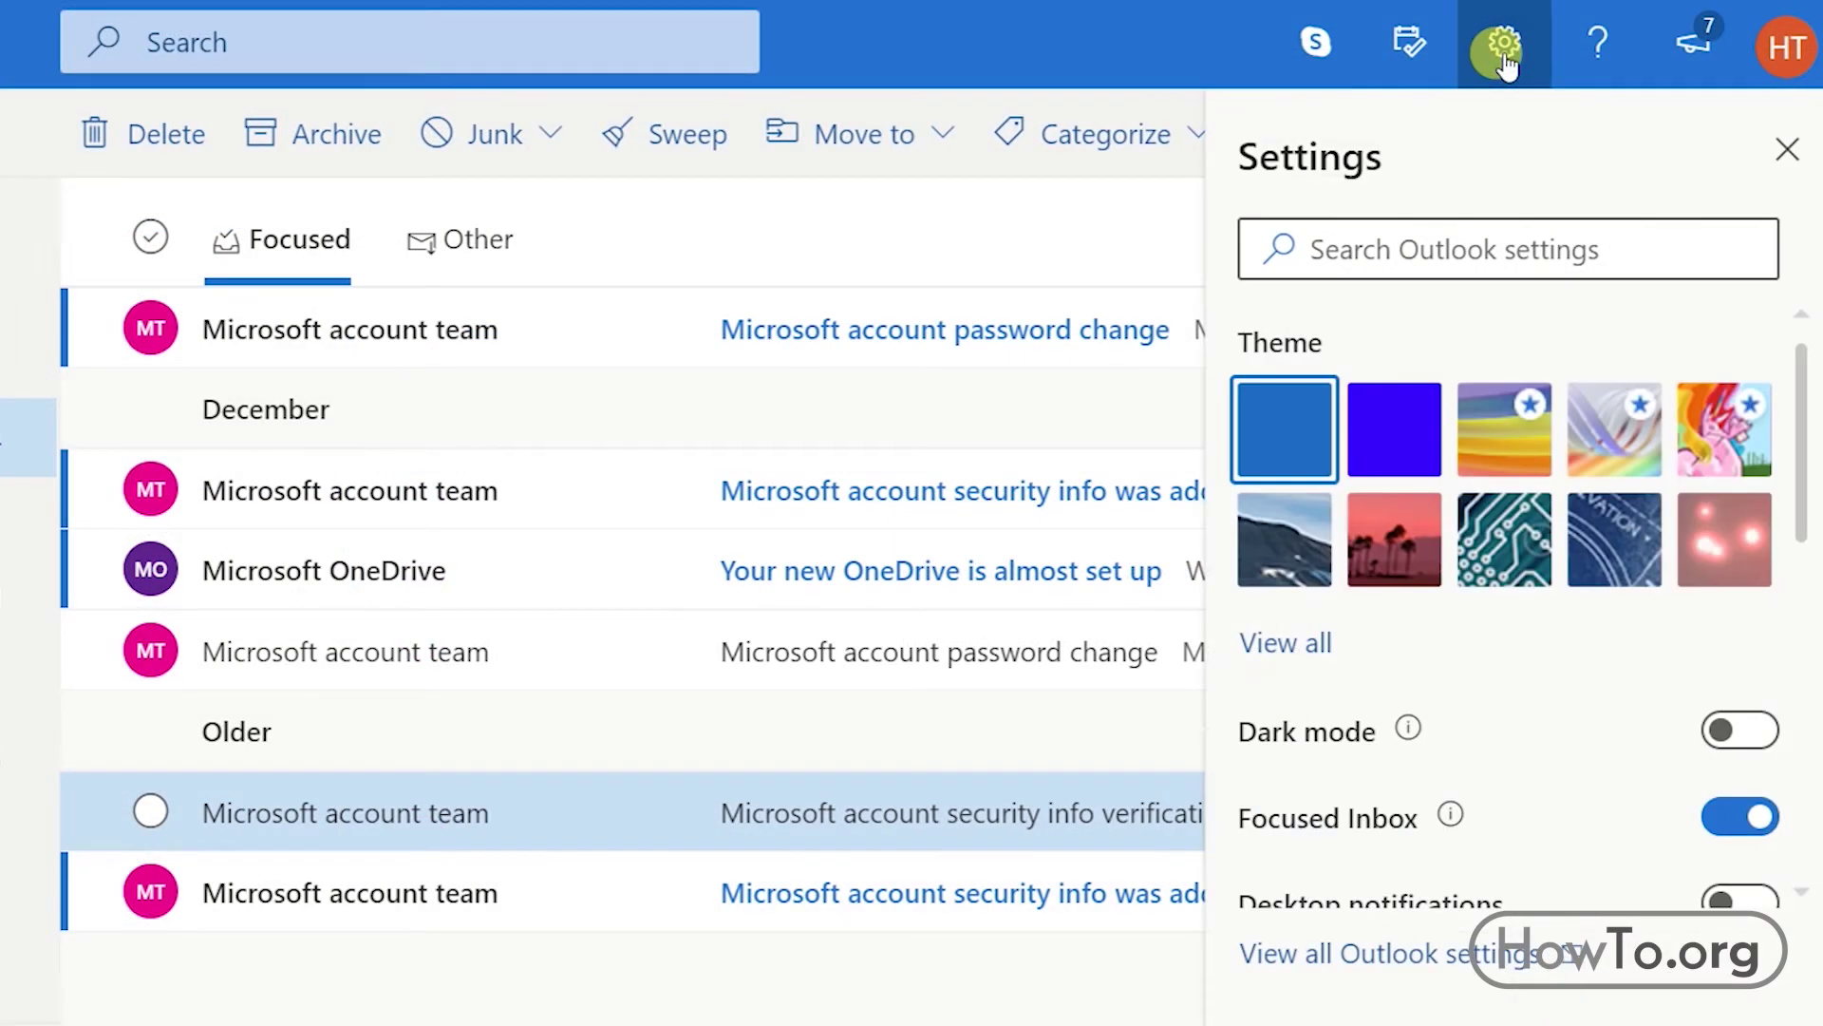
left_click(1361, 953)
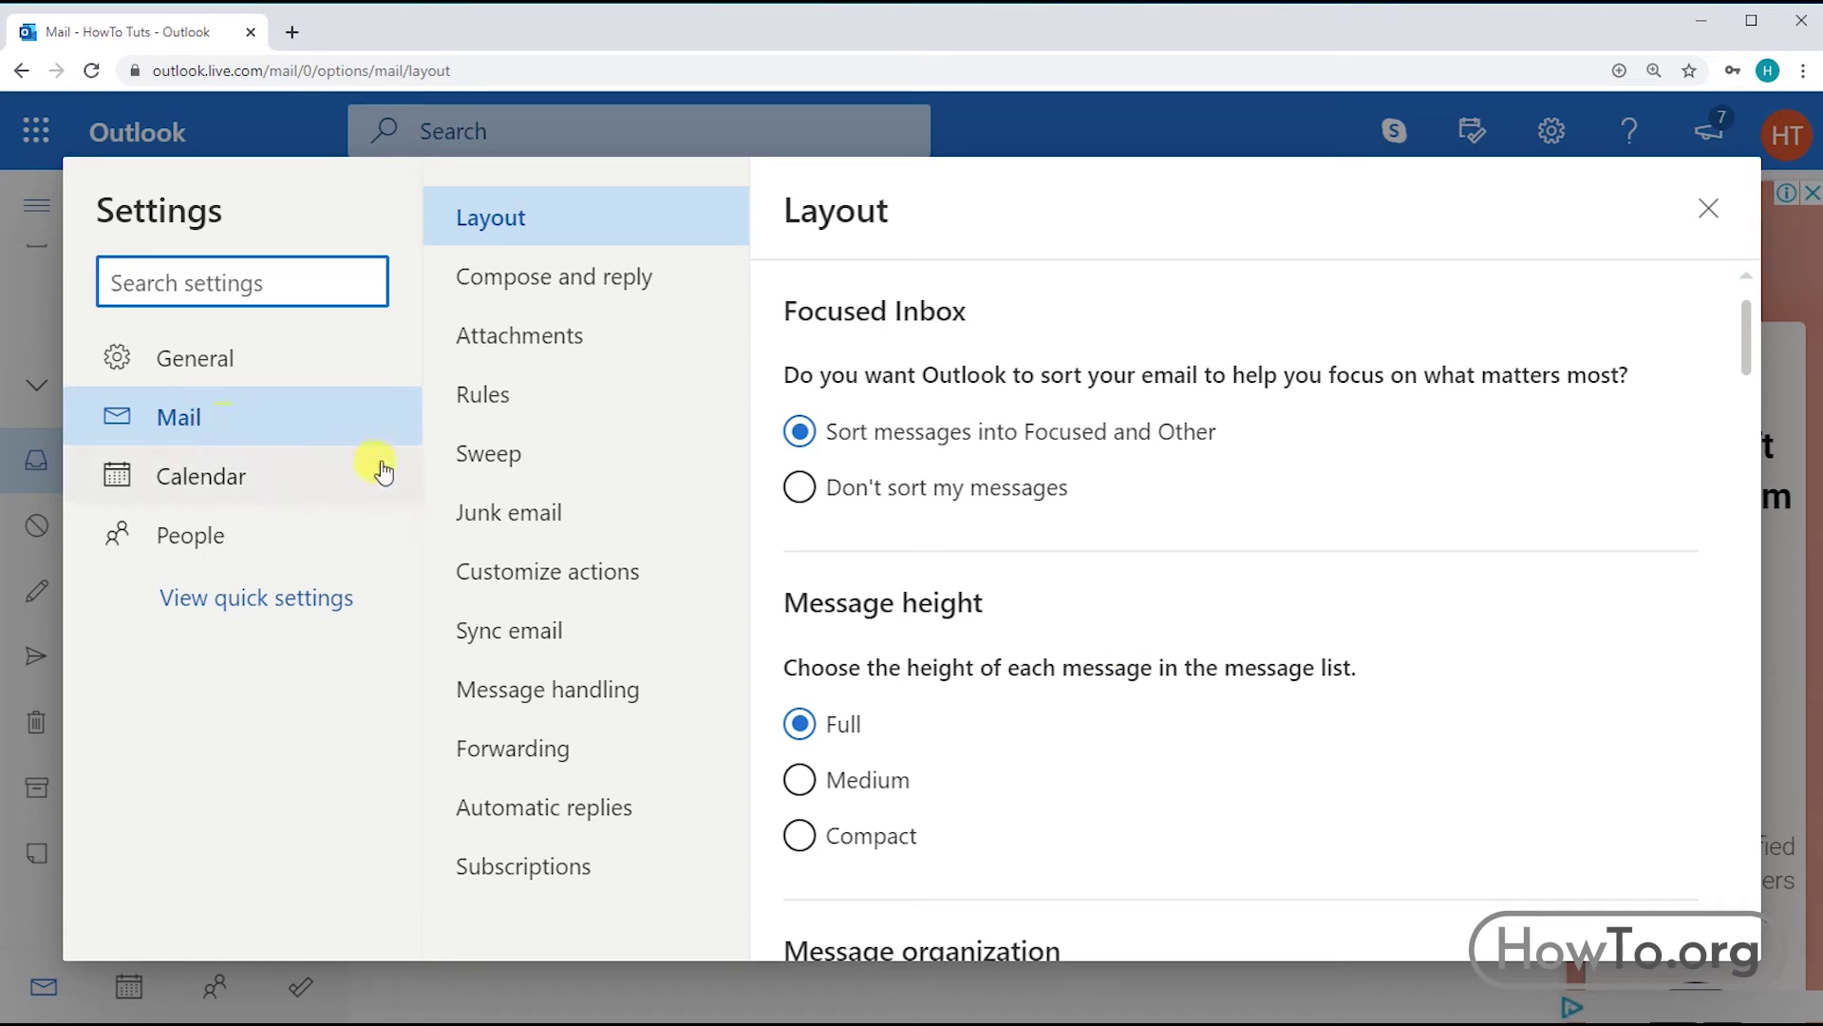
left_click(580, 525)
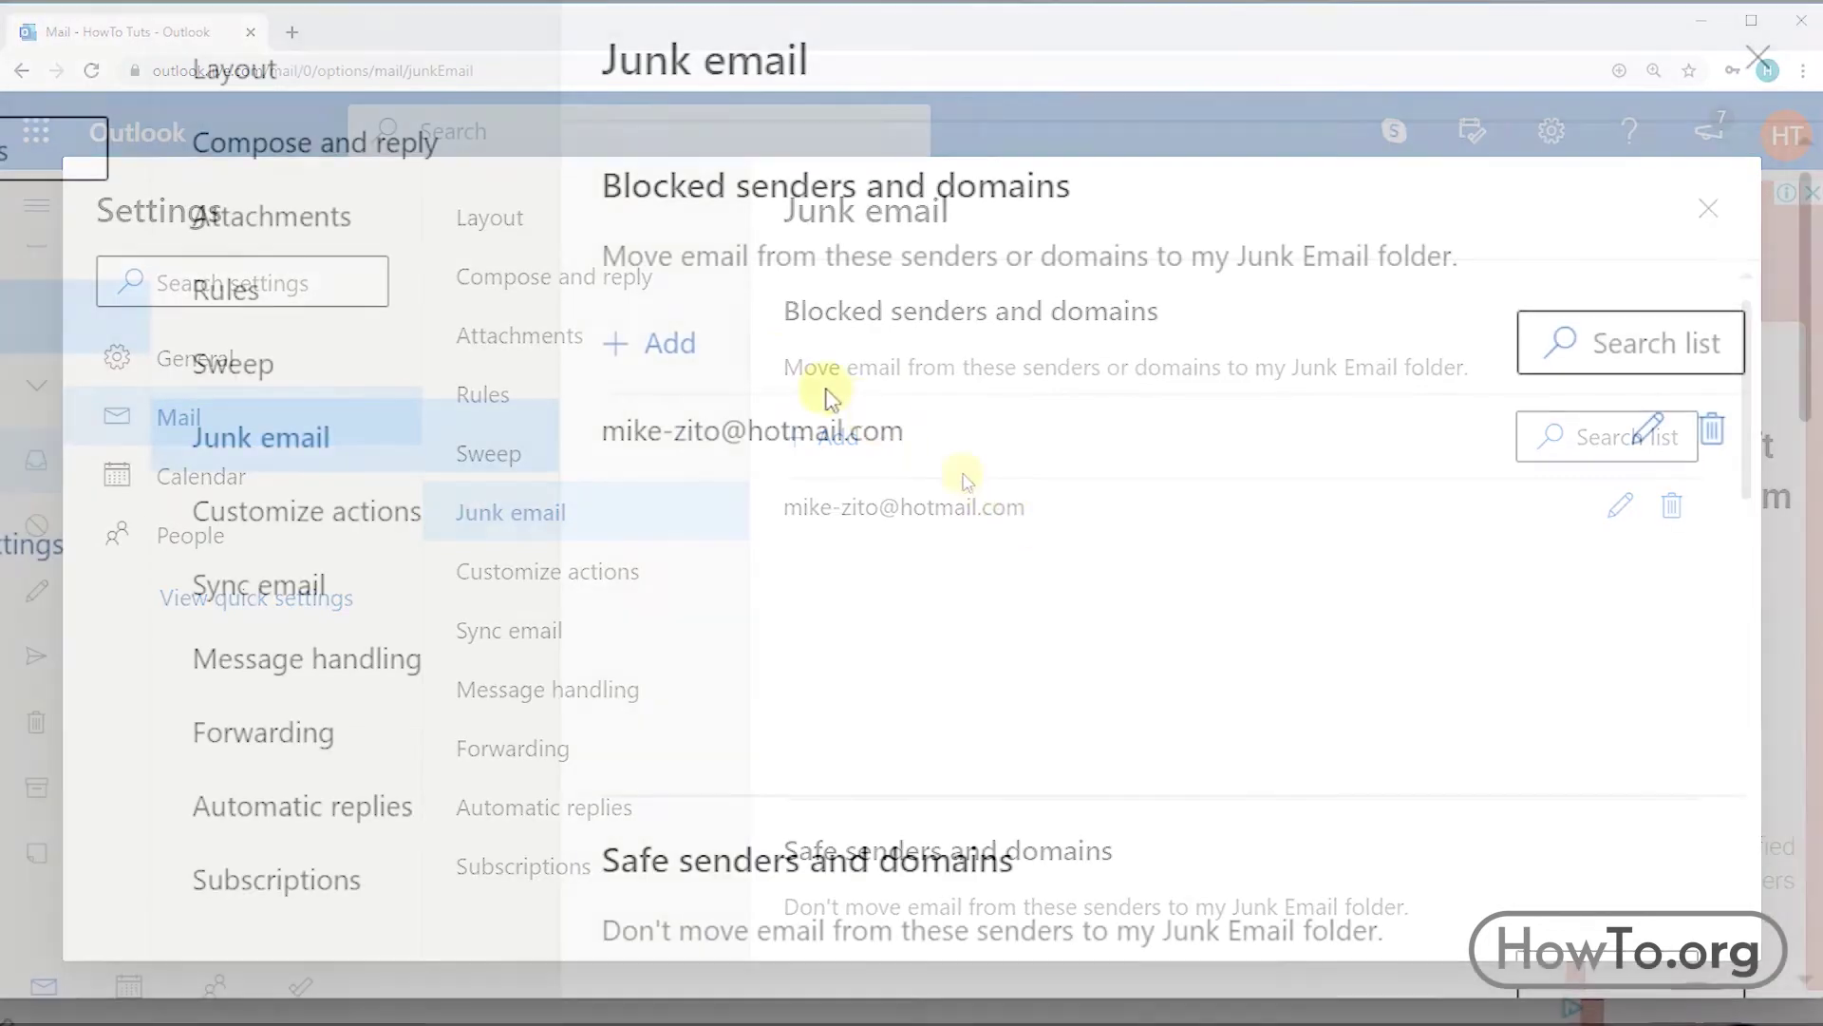
left_click(682, 350)
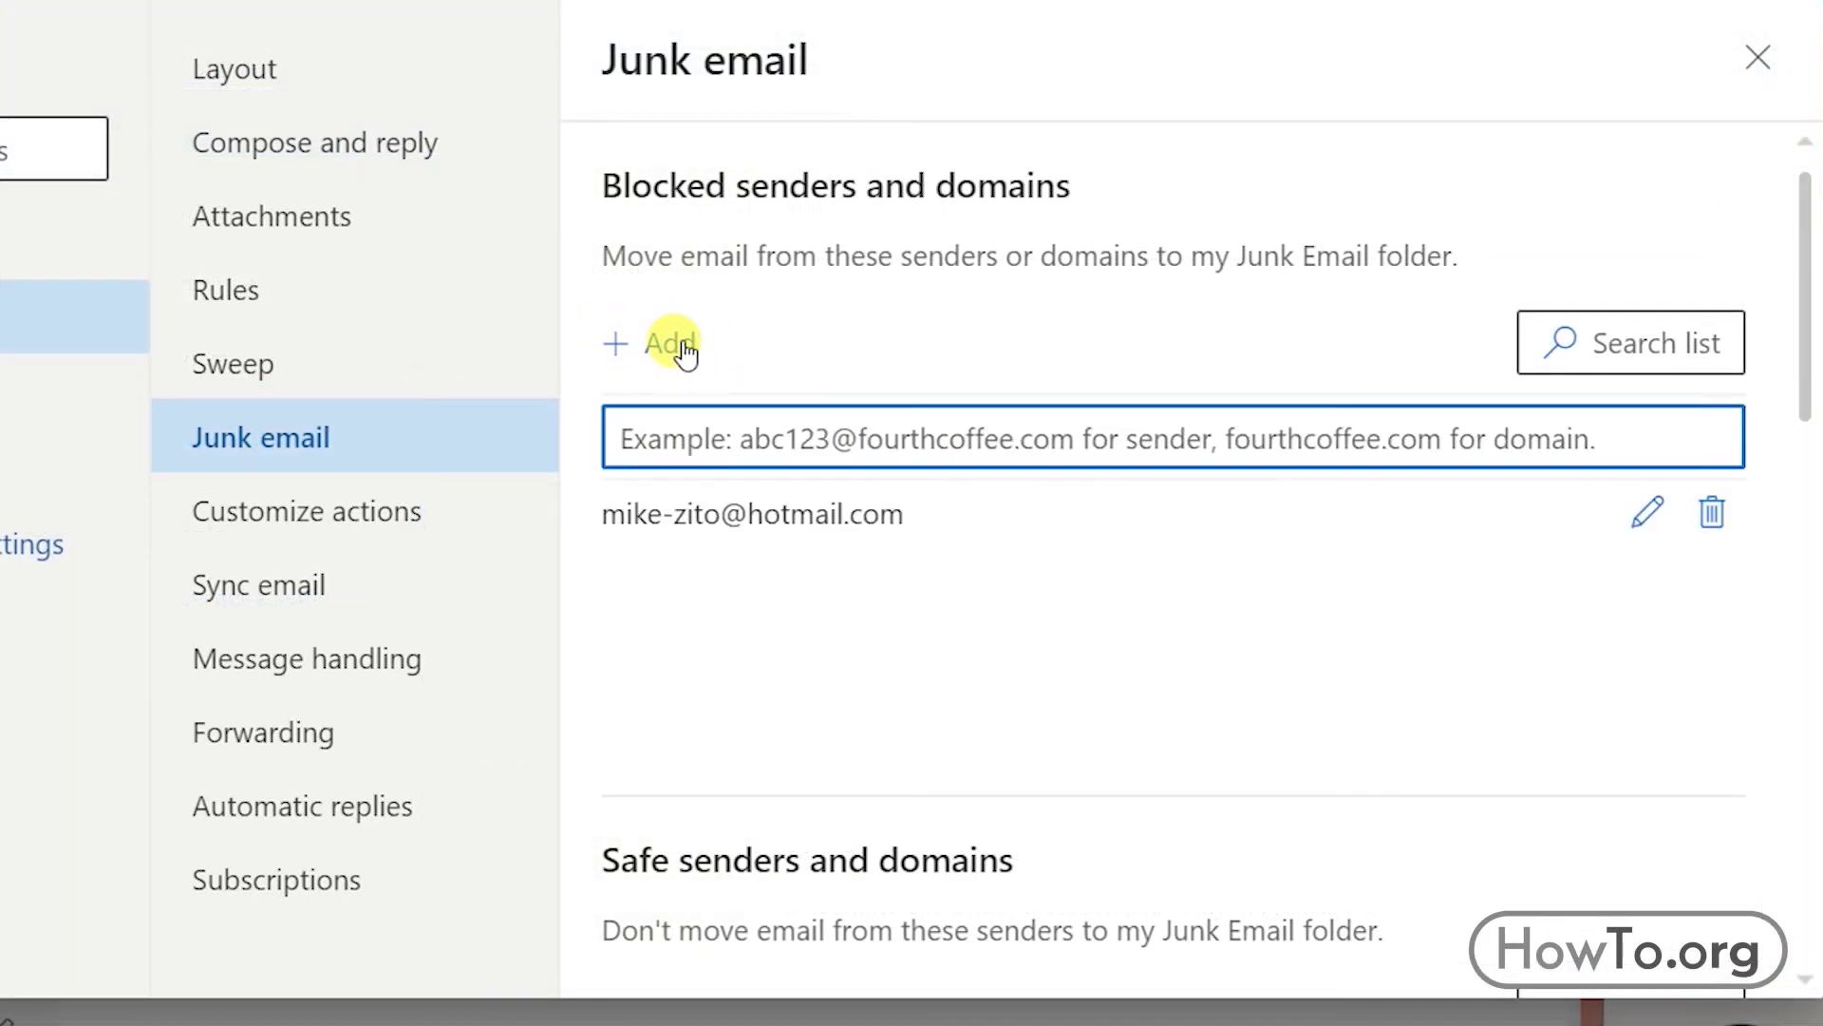
type("example@outlook.com")
key("Return")
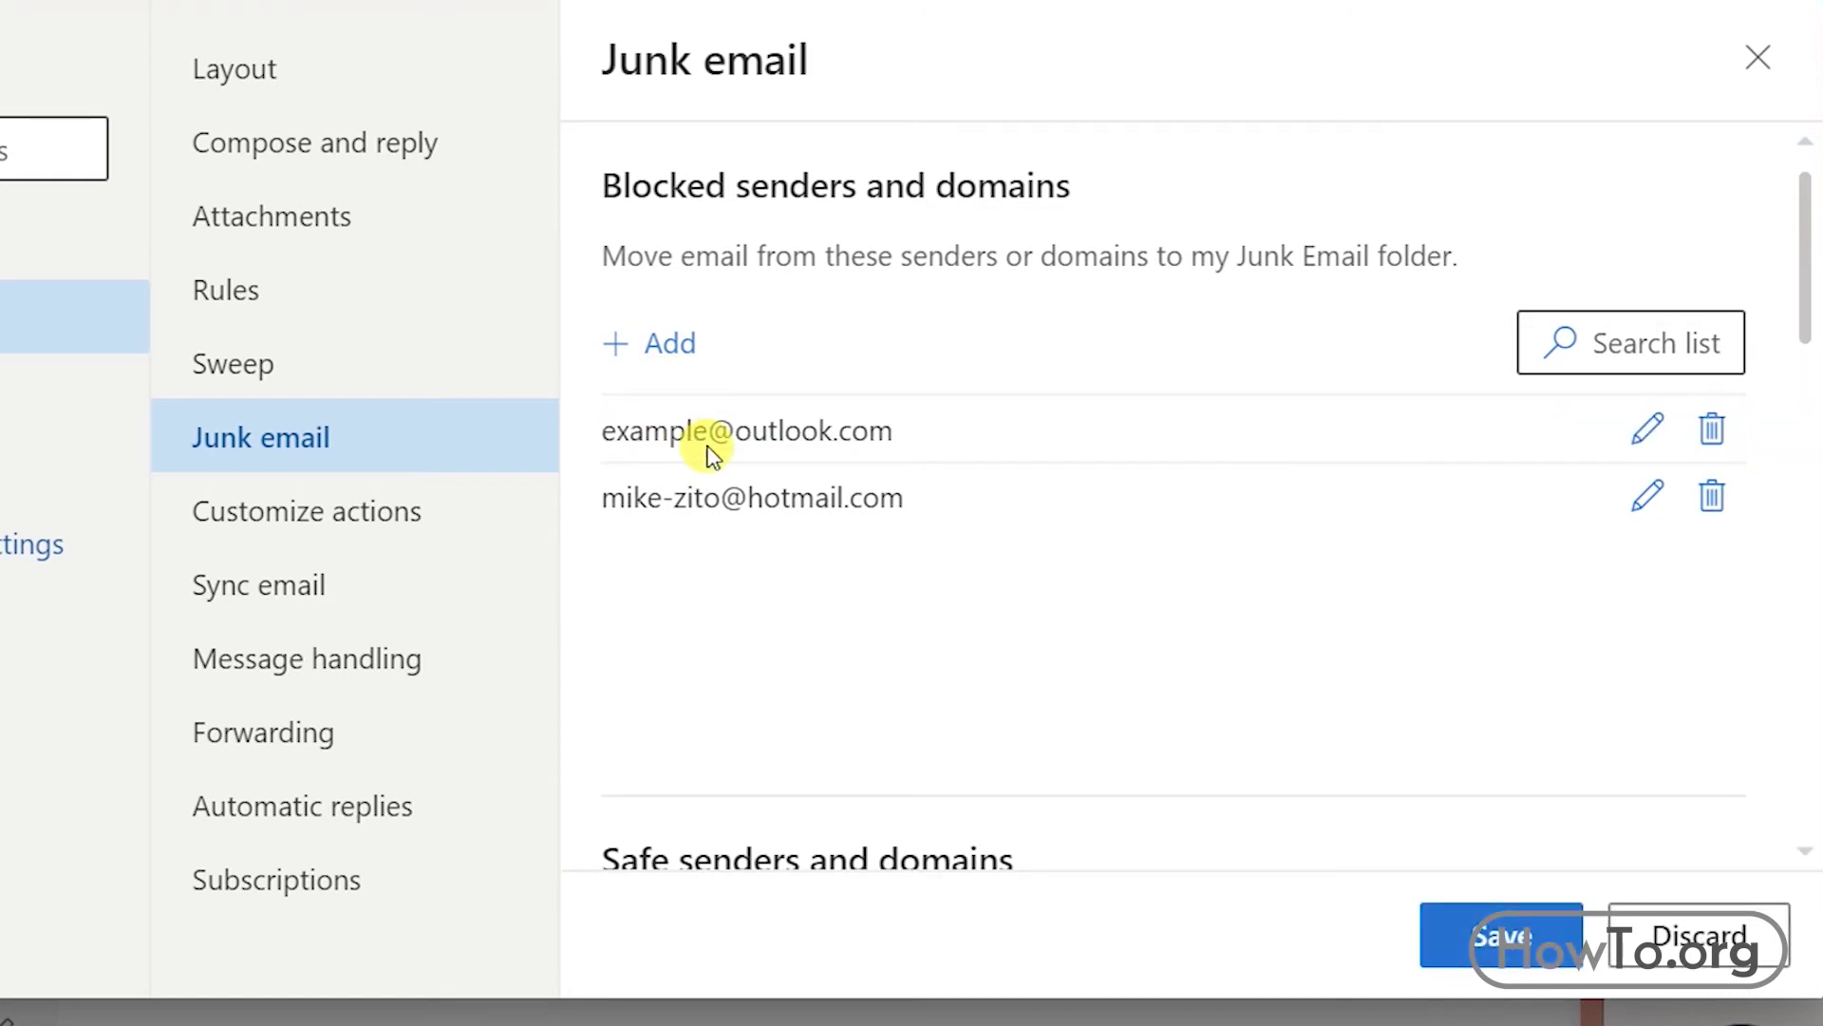
left_click(682, 349)
type("spamweb.com")
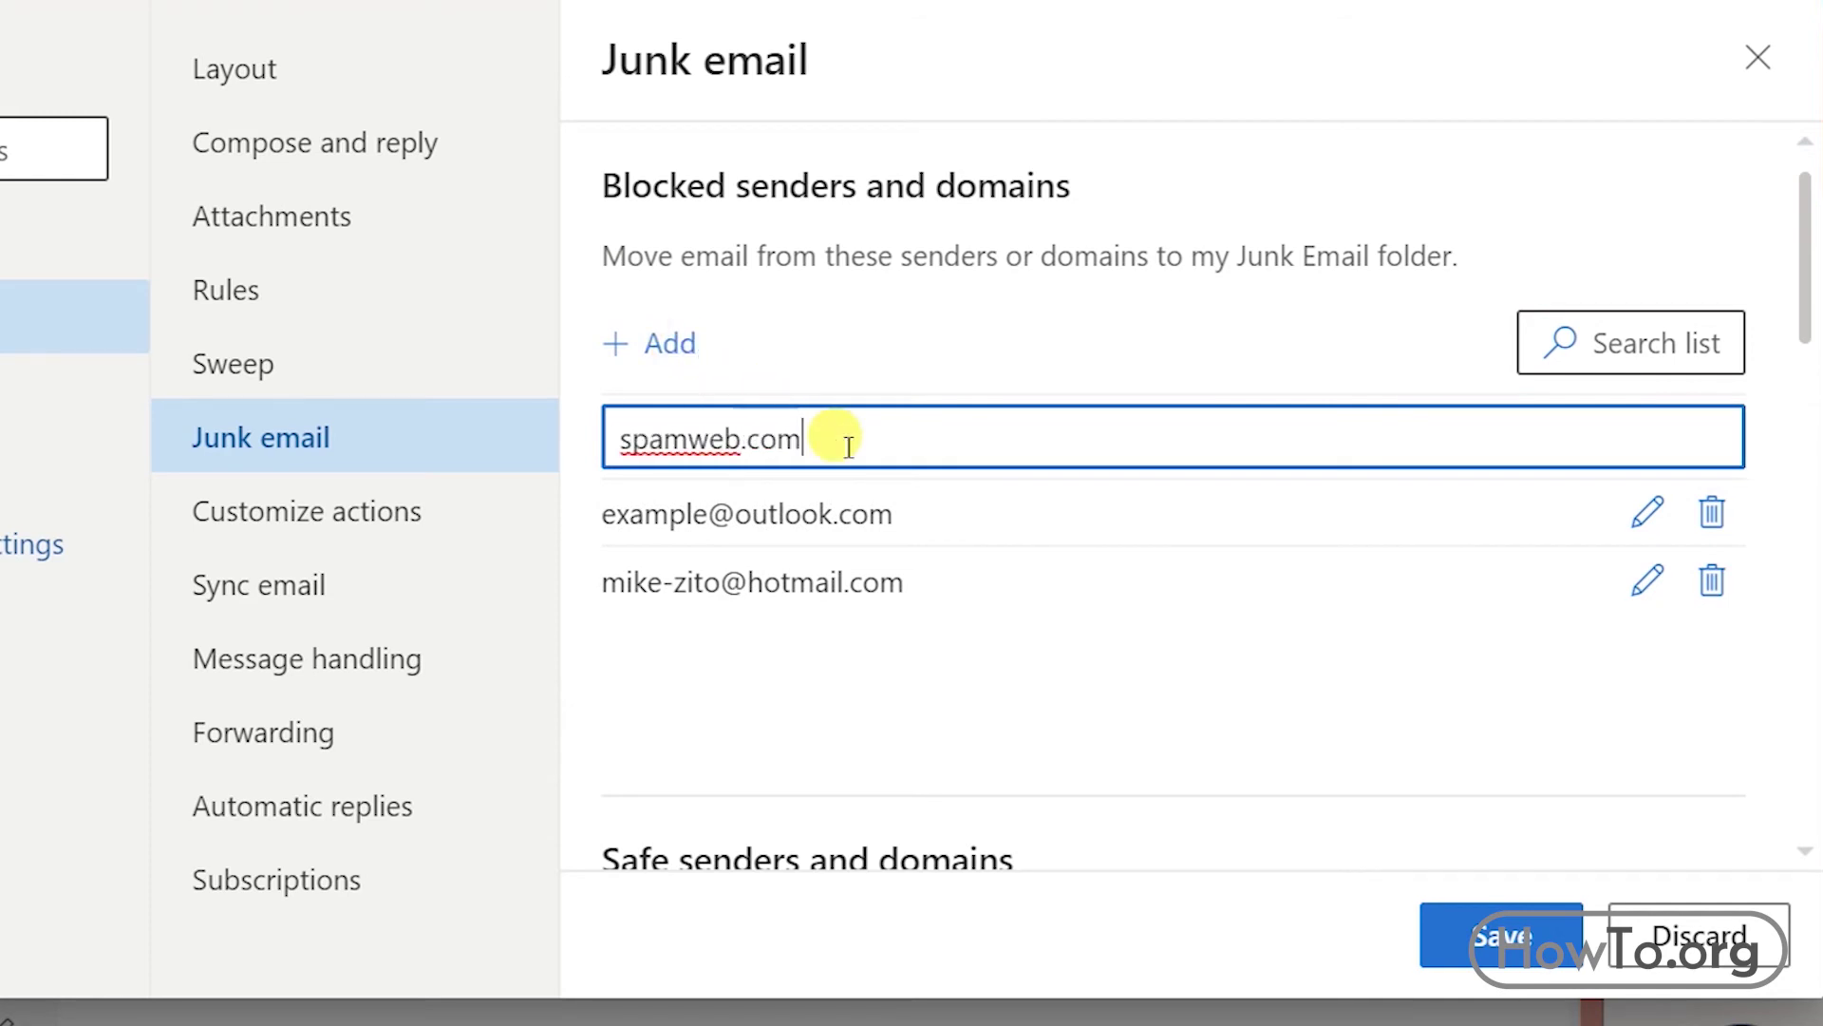
key("Return")
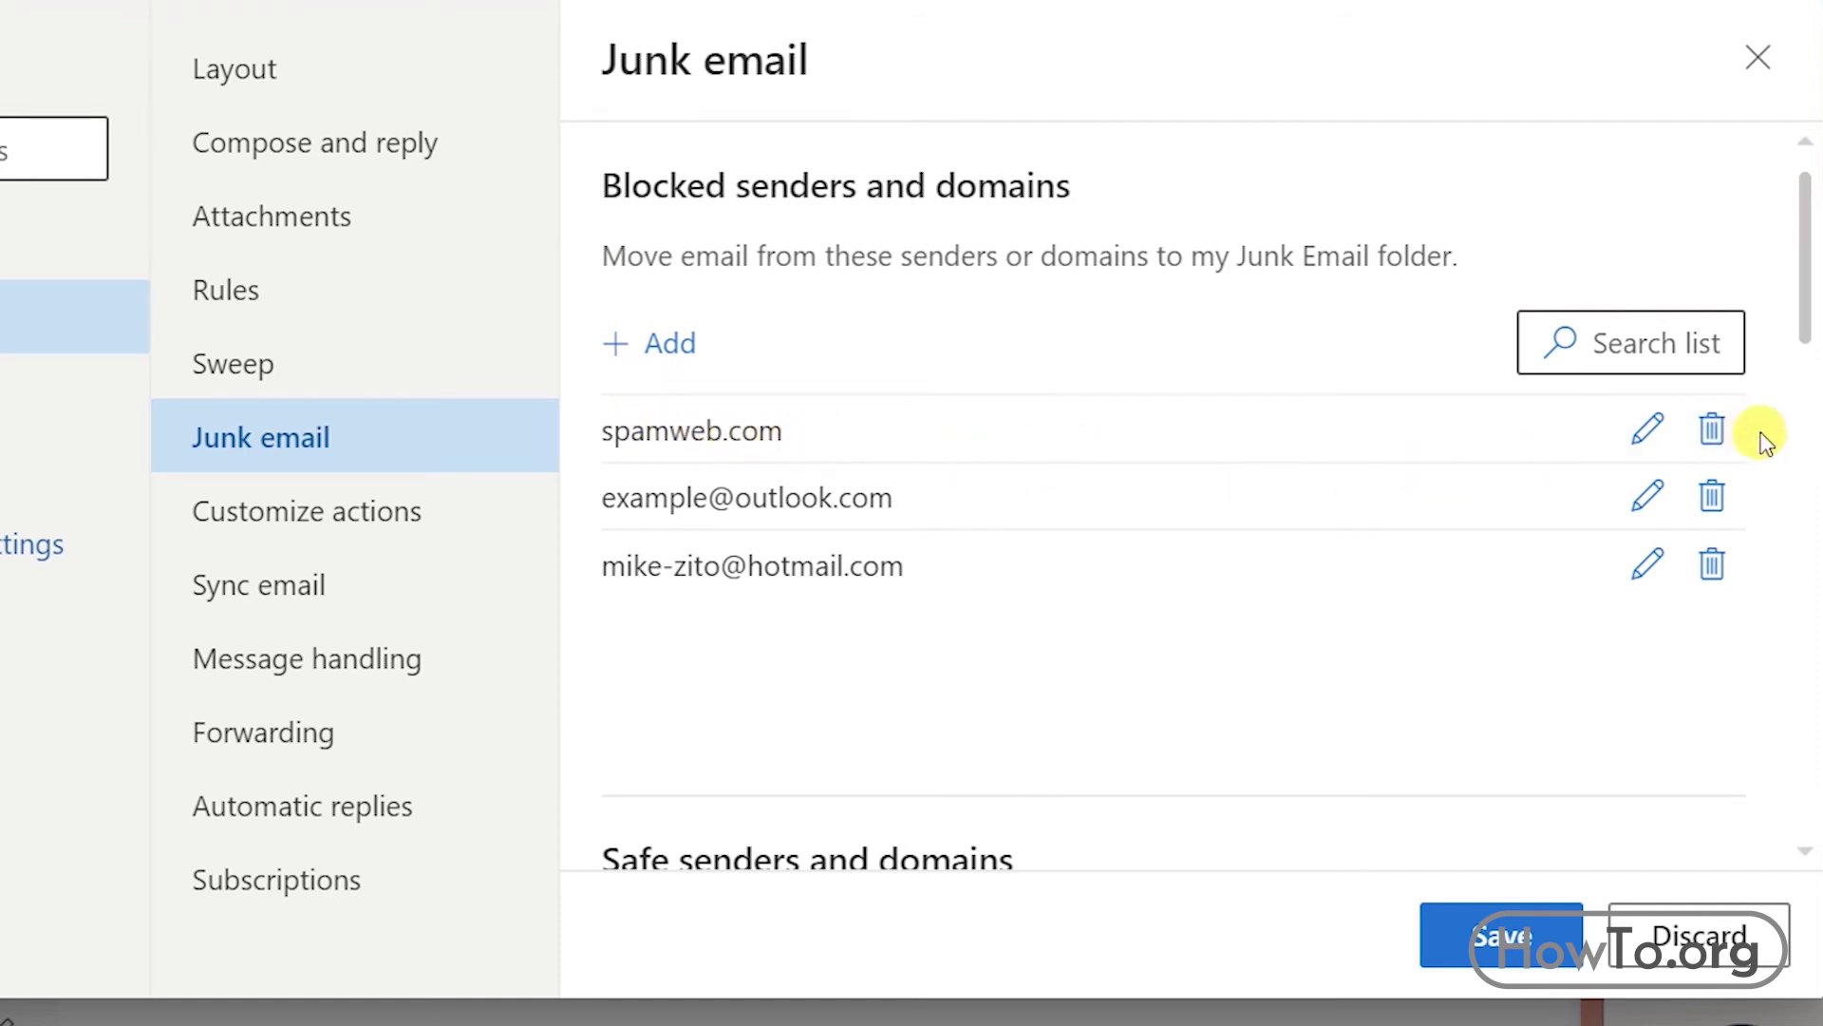
left_click(1712, 430)
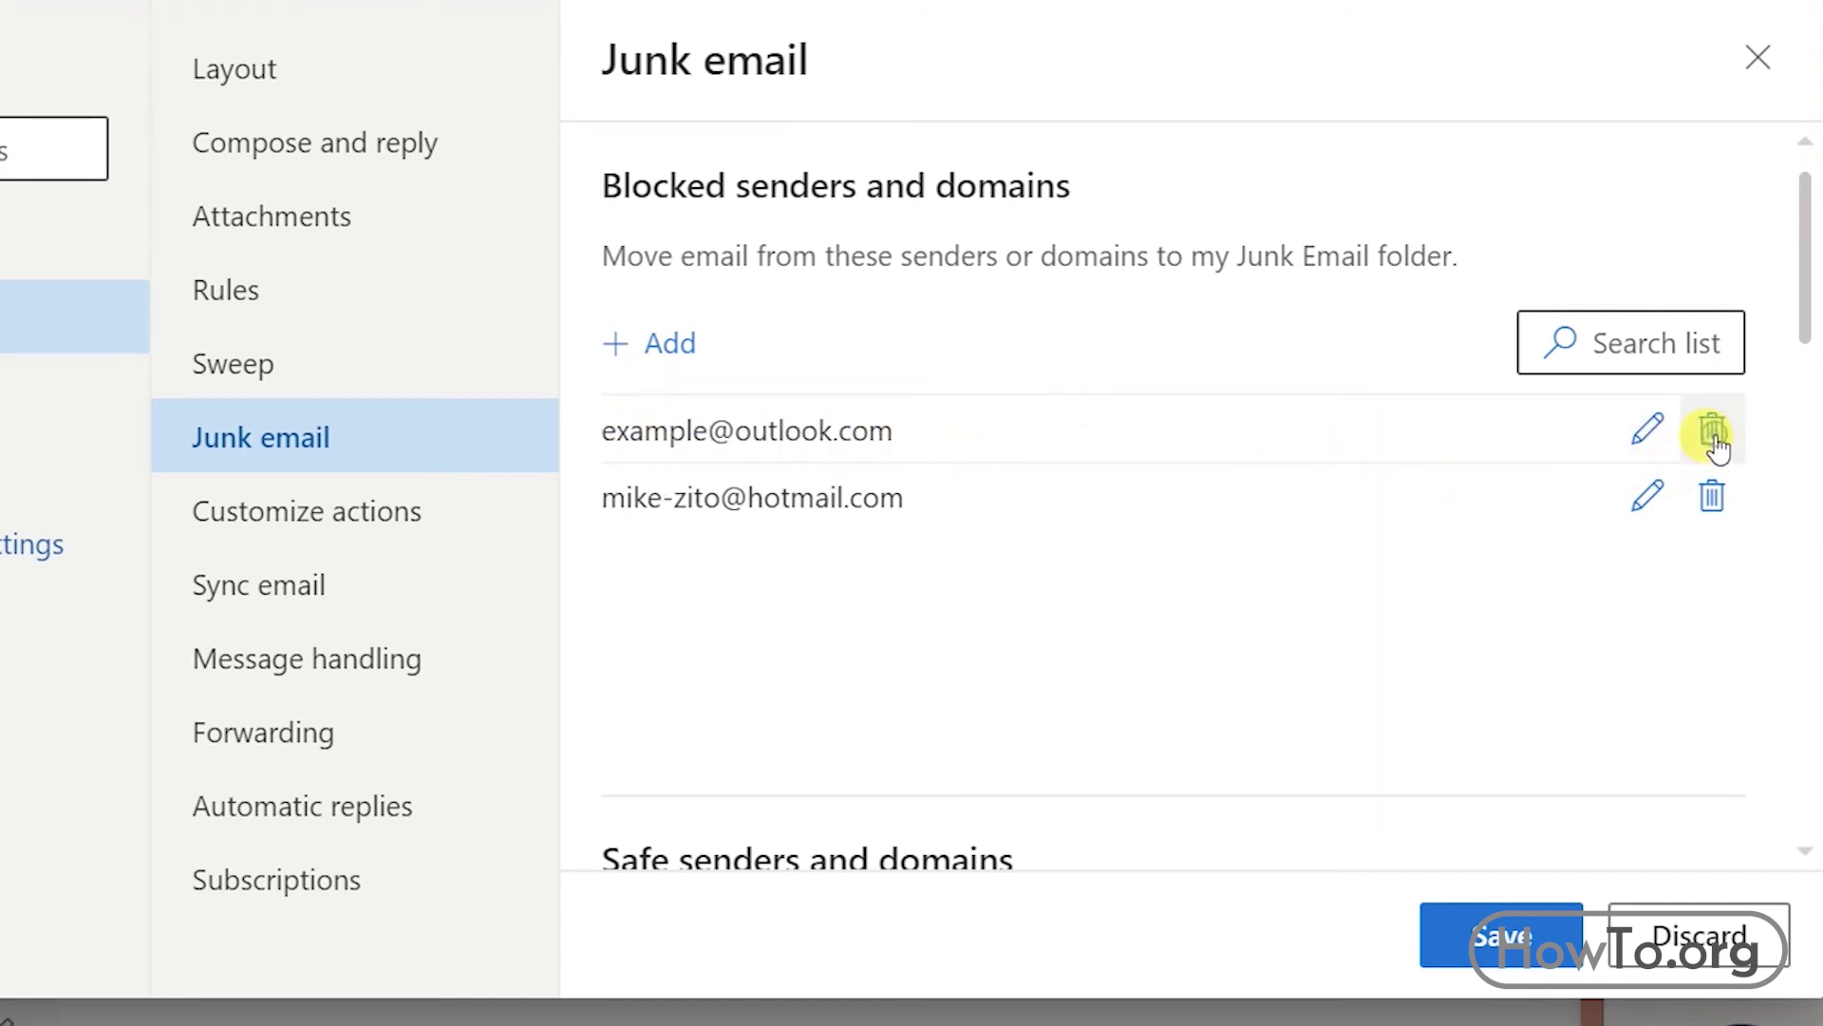
left_click(1712, 431)
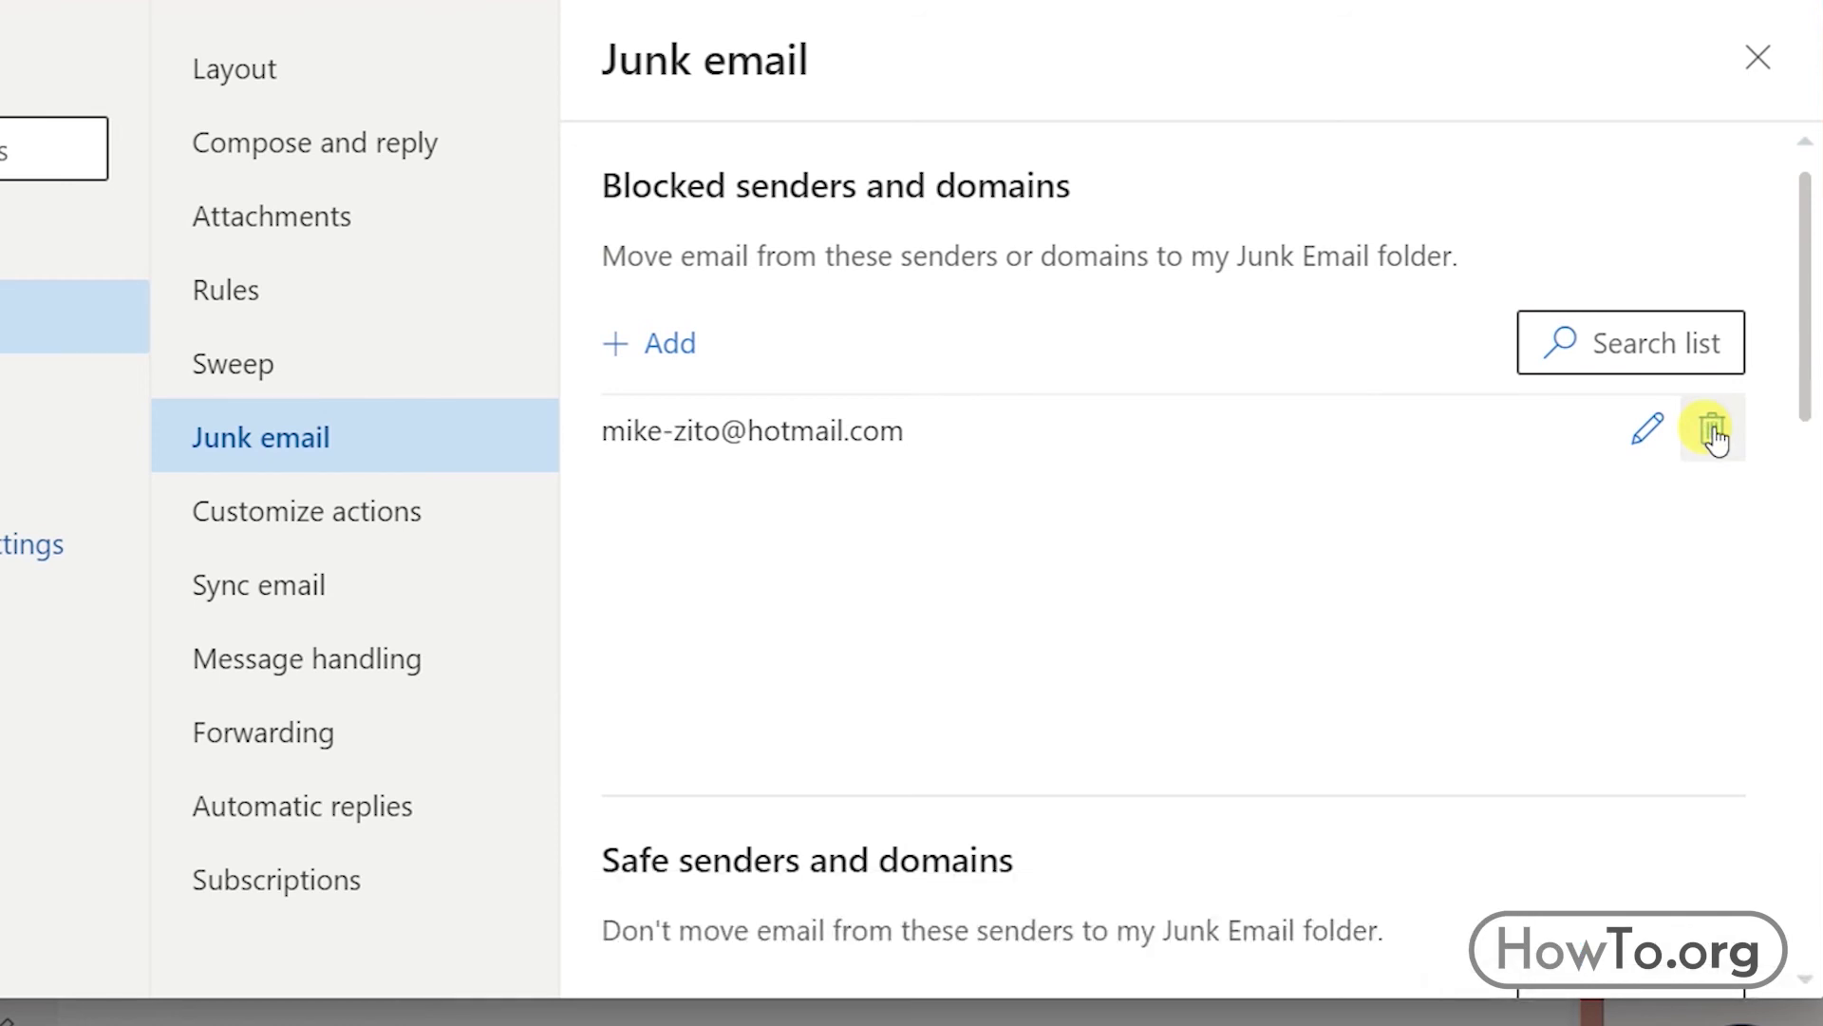
left_click(1648, 430)
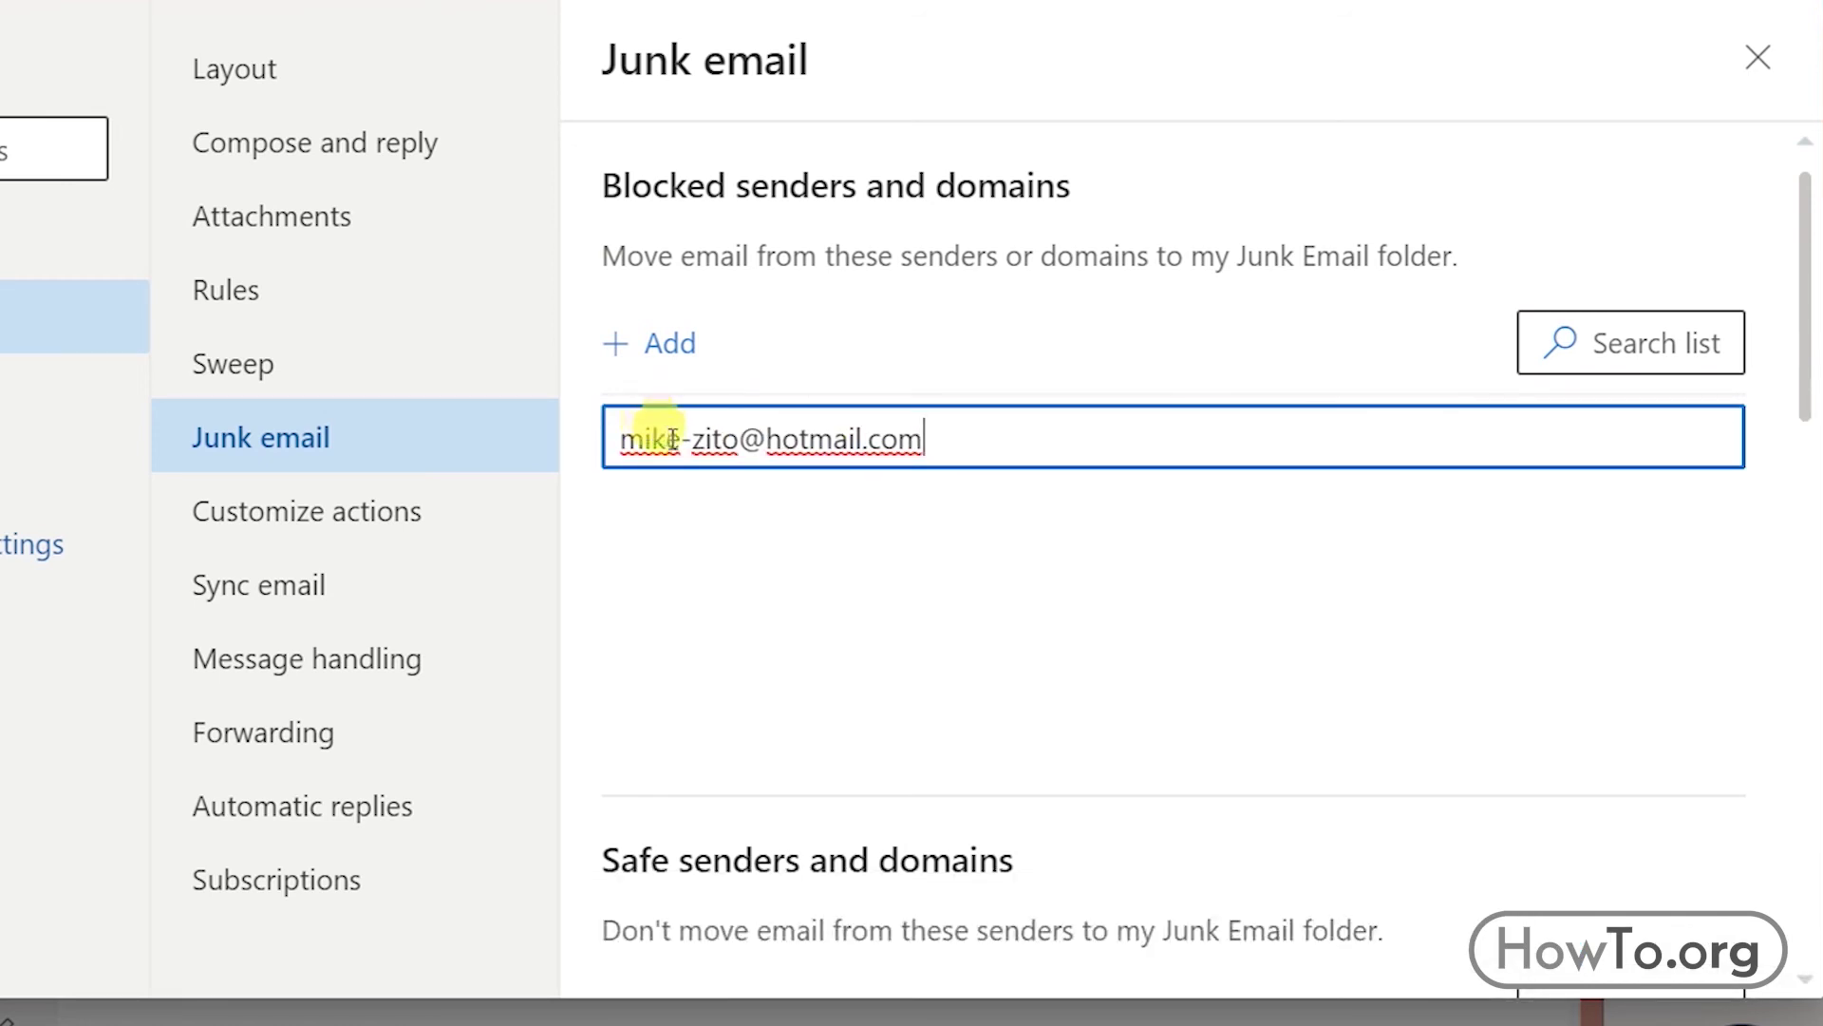
key("Return")
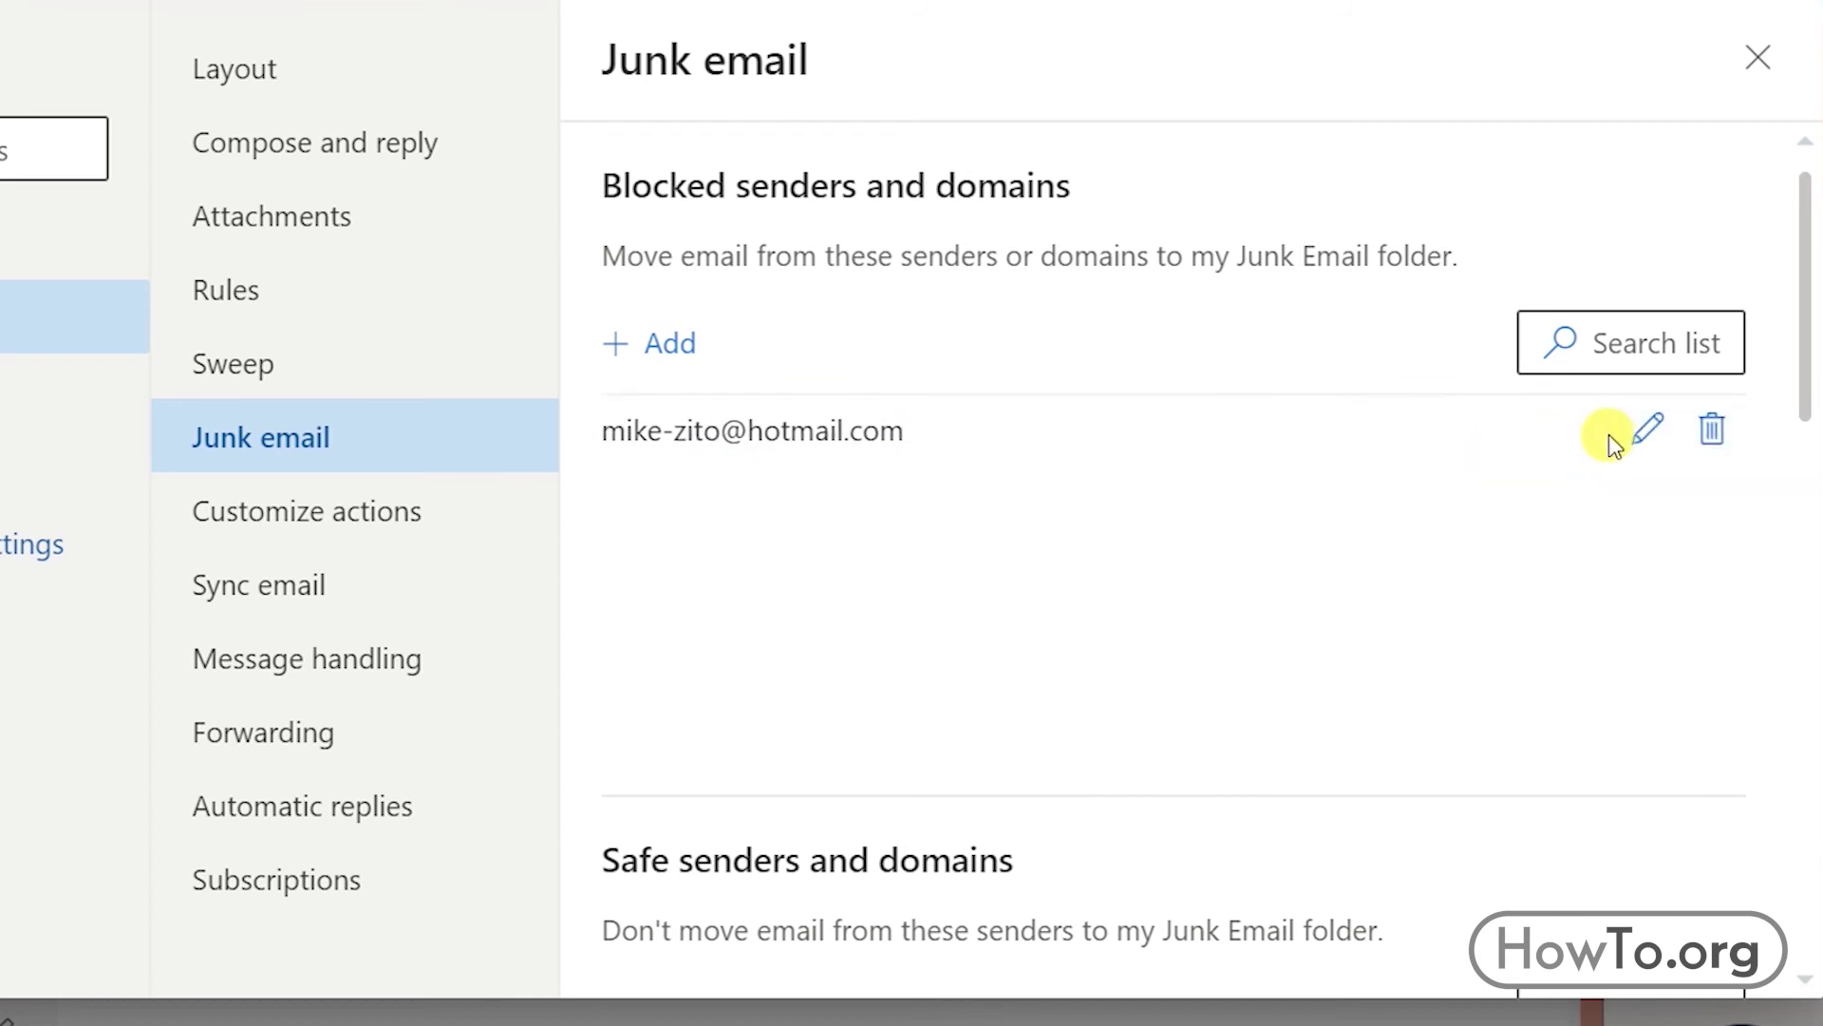
left_click(1708, 436)
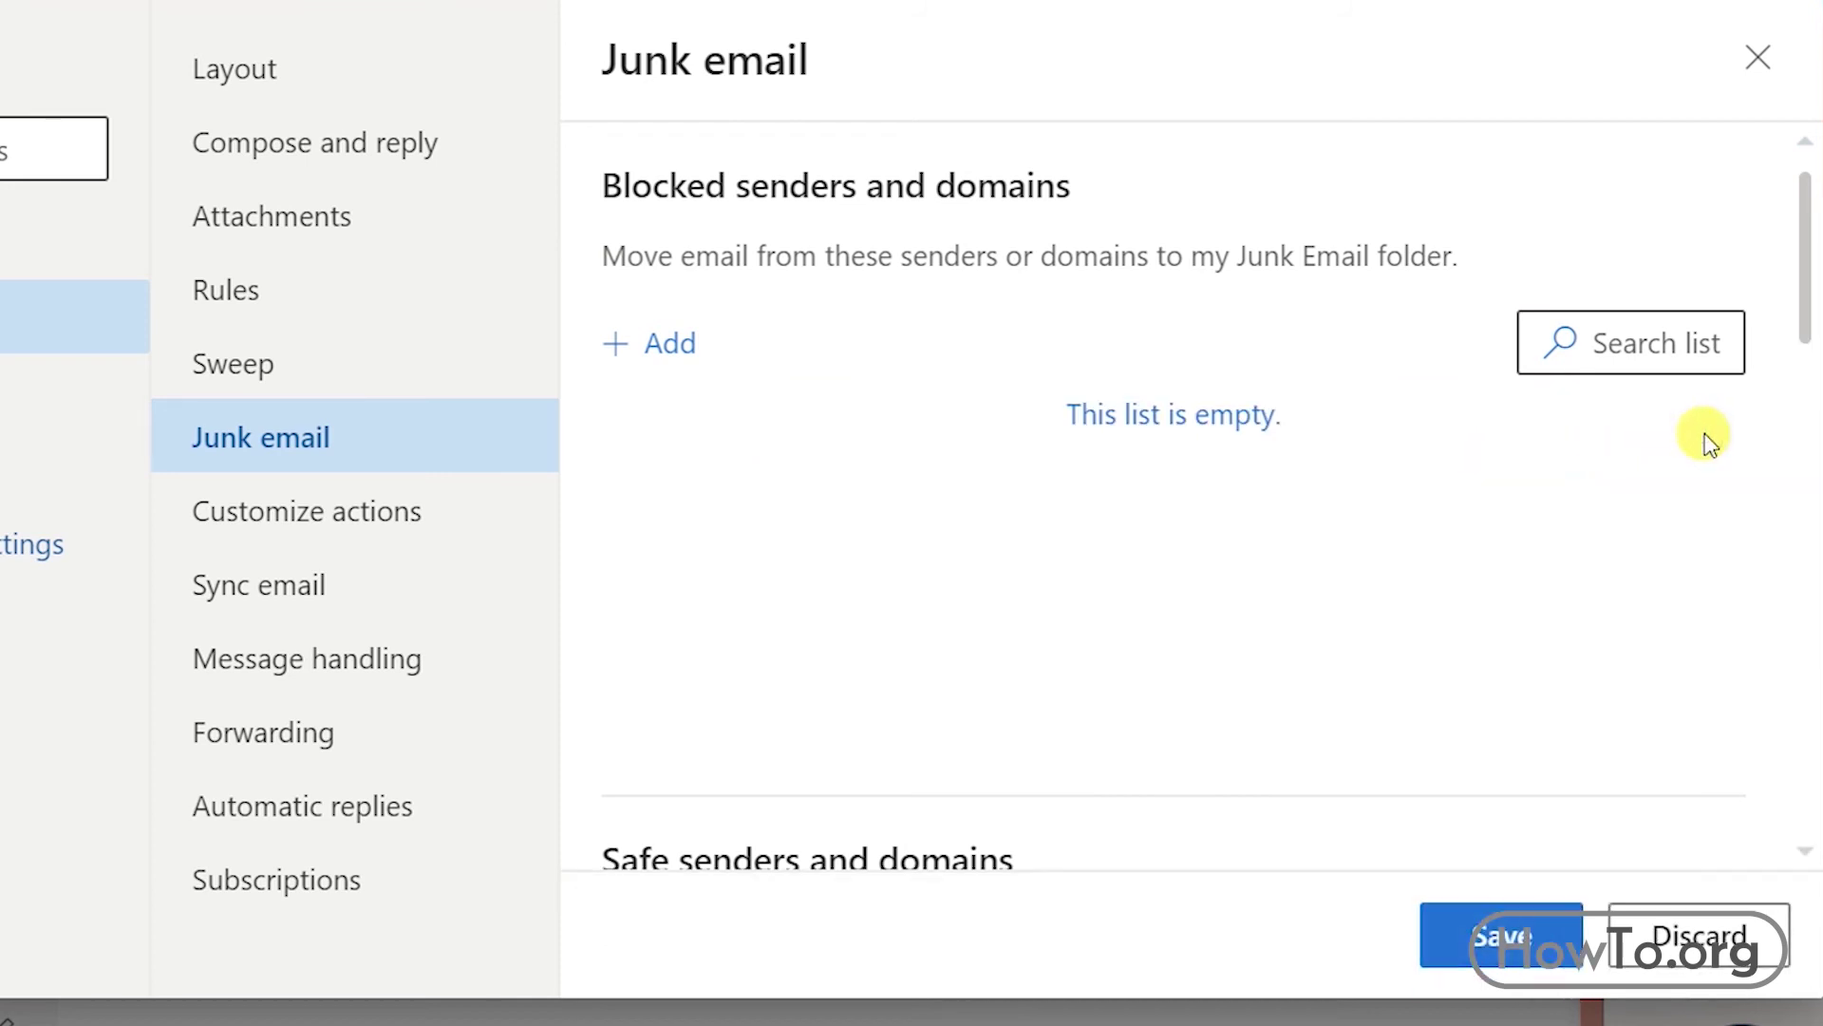